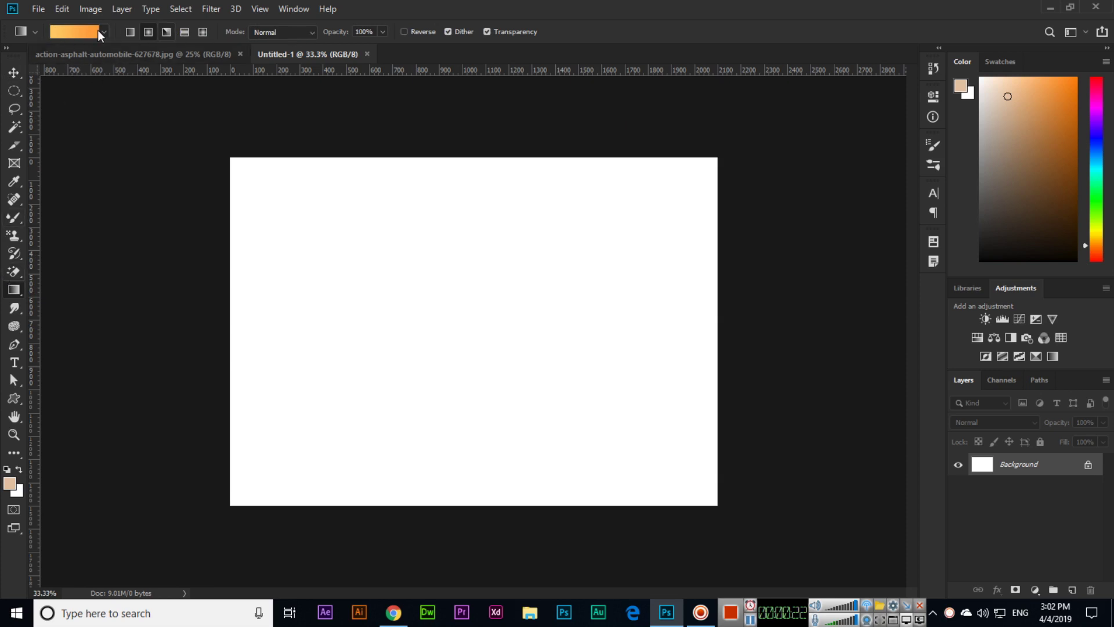
Pick the violet-red-yellow preset and drag a radial gradient down from the canvas top centre.
left_click(103, 34)
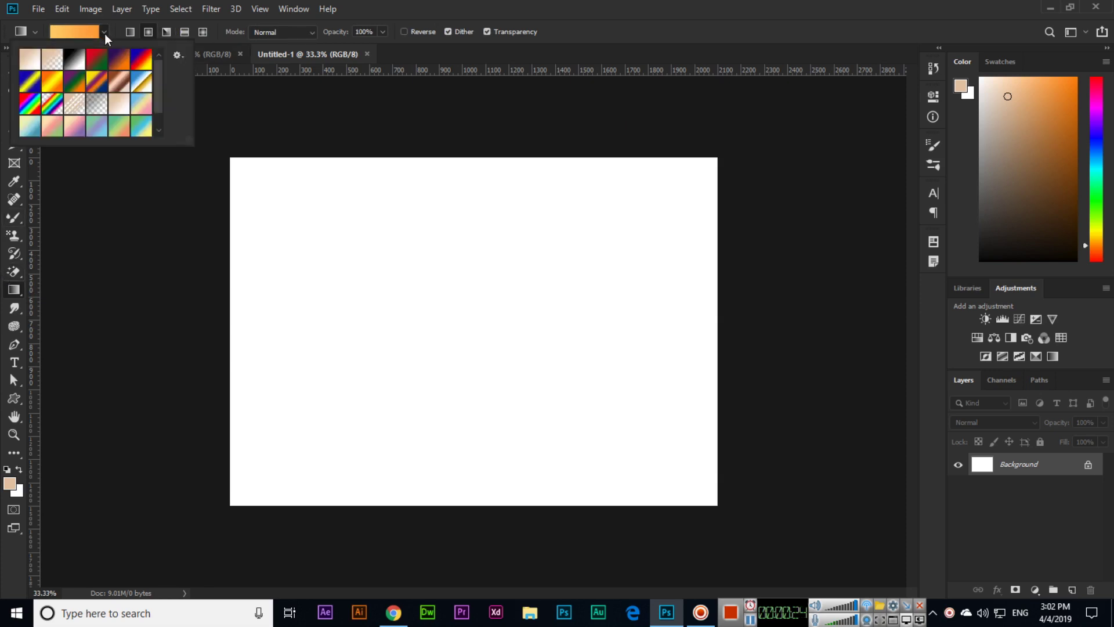
left_click(123, 65)
left_click(589, 1)
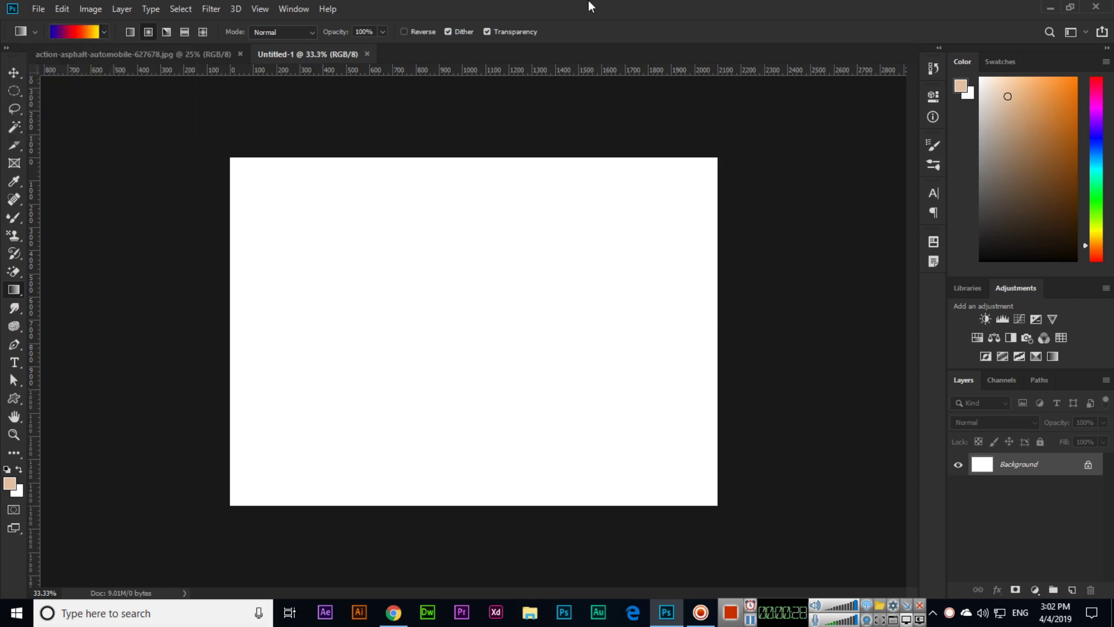
left_click_drag(462, 158, 461, 533)
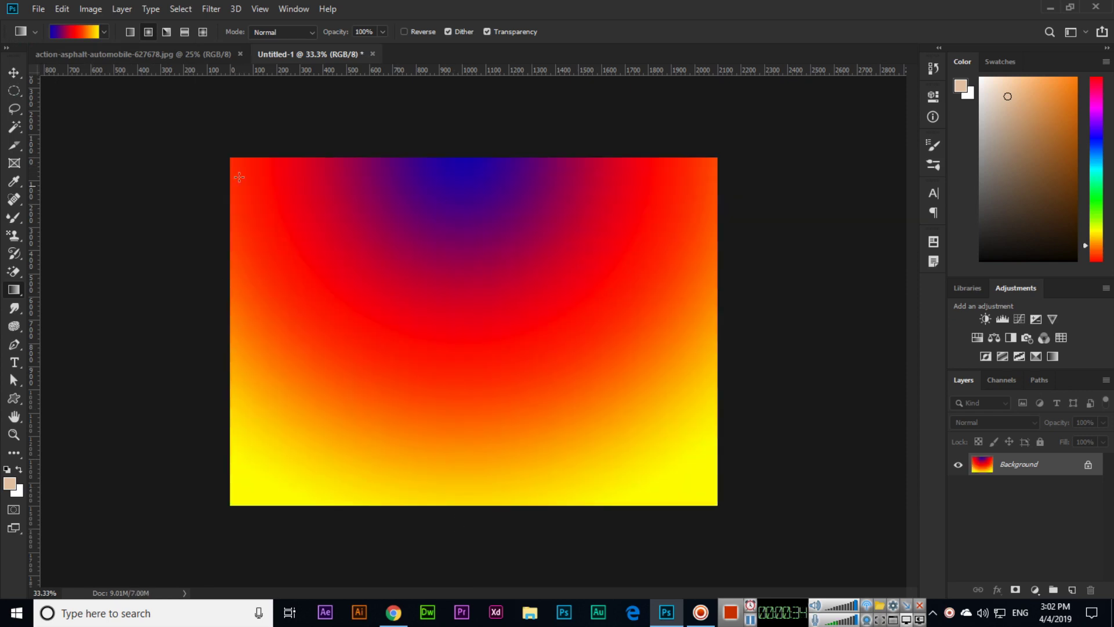
Undo the radial fill, then test a vertical linear gradient and undo it.
key("ctrl+z")
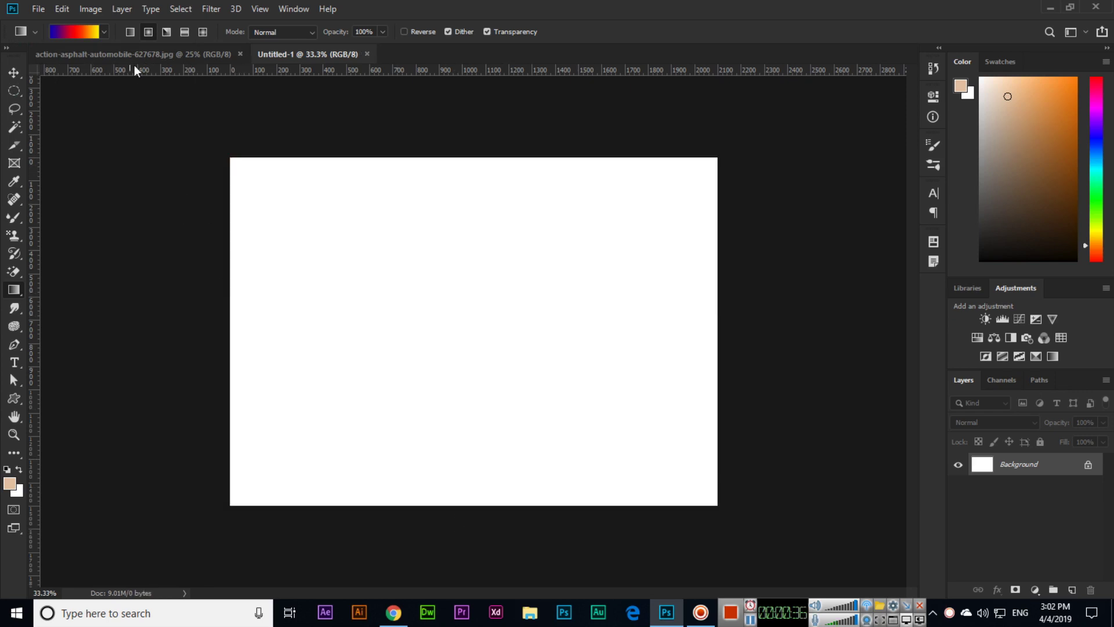
left_click(128, 32)
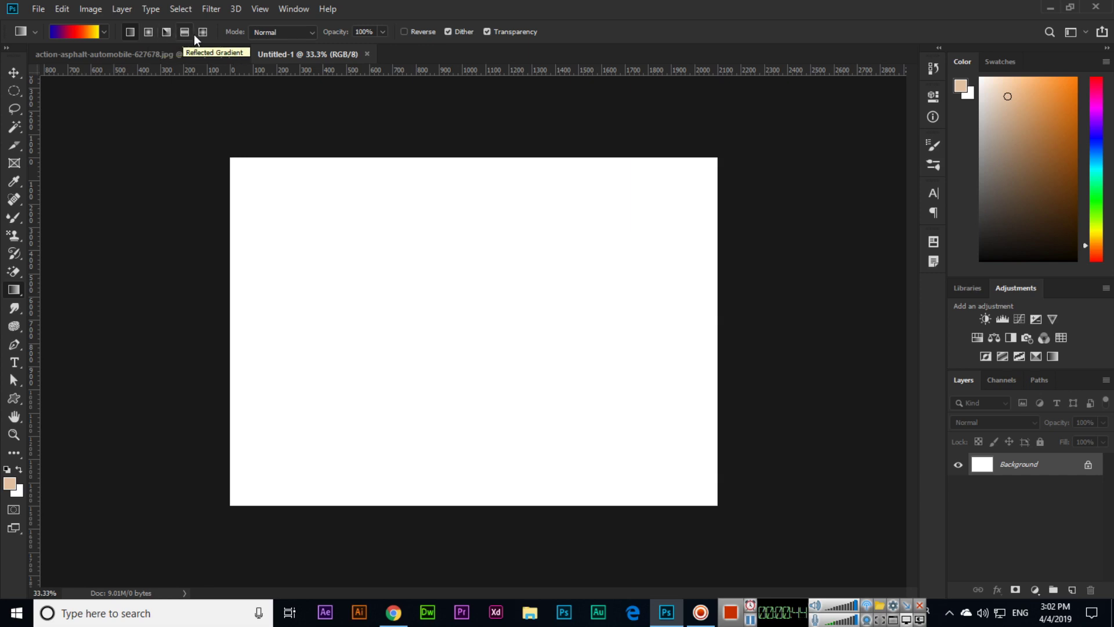
left_click_drag(450, 191, 450, 493)
key("ctrl+z")
Test radial and angle gradients, undoing each, then choose the Reflected gradient style.
left_click(150, 33)
left_click_drag(454, 172, 475, 556)
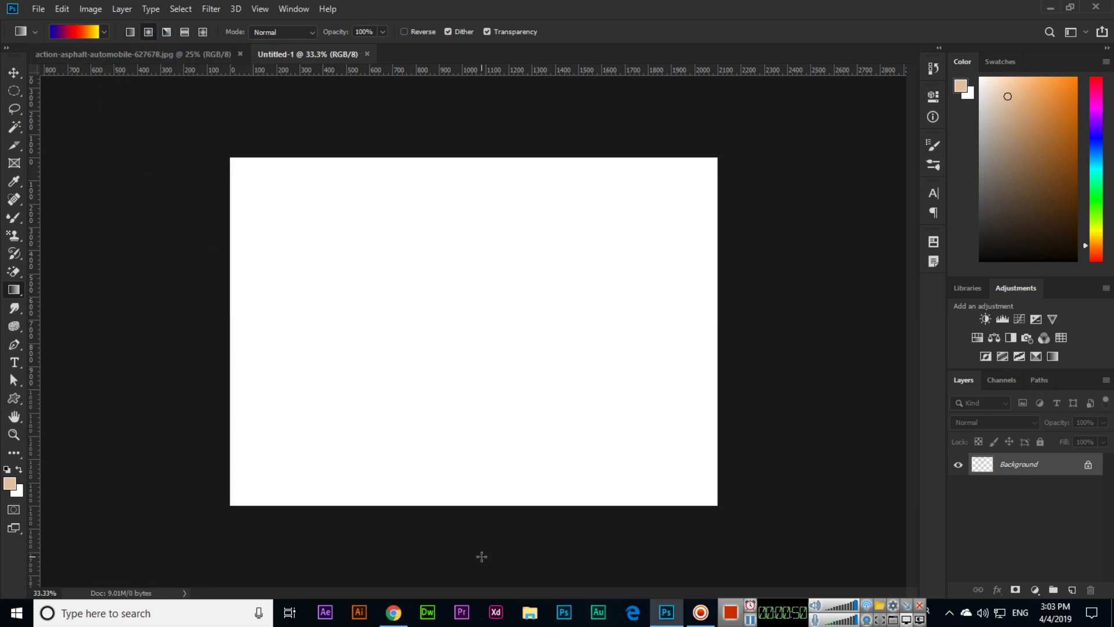
key("ctrl+z")
left_click_drag(438, 186, 438, 371)
key("ctrl+z")
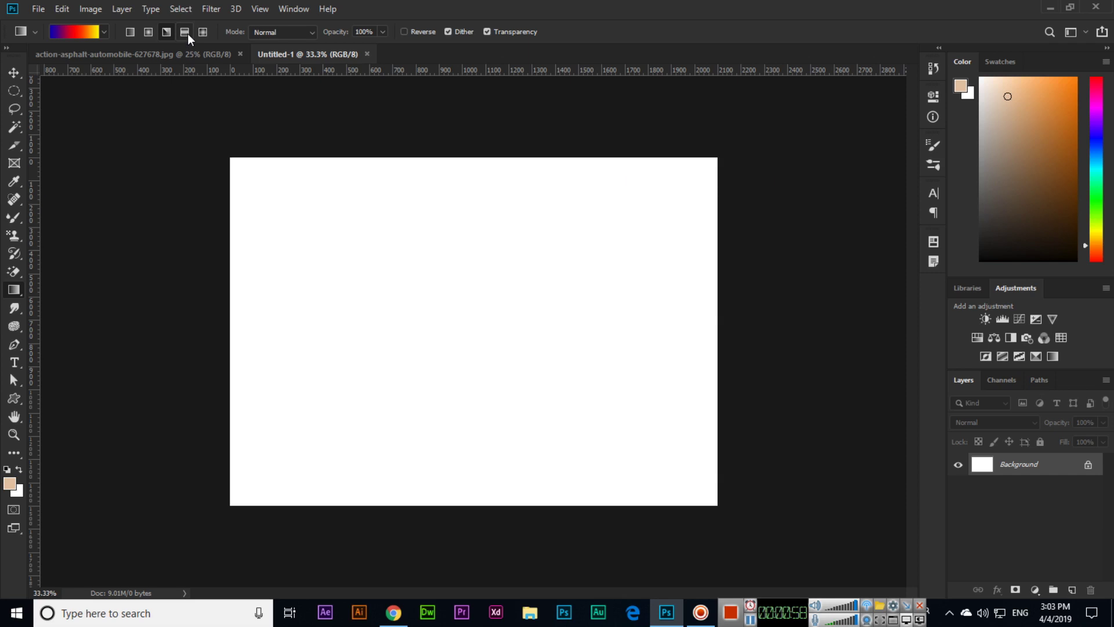
left_click(185, 32)
Test reflected, diamond and diagonal gradients on the canvas, undoing each to restore white.
left_click_drag(456, 218, 469, 519)
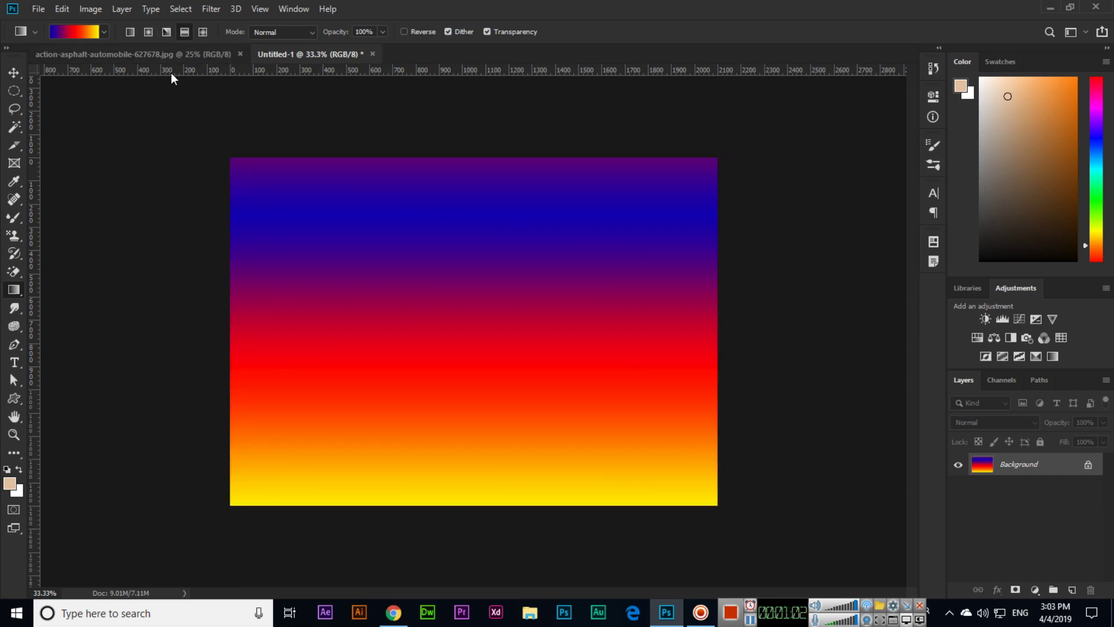
key("ctrl+z")
left_click_drag(412, 269, 412, 476)
key("ctrl+z")
left_click_drag(341, 298, 346, 425)
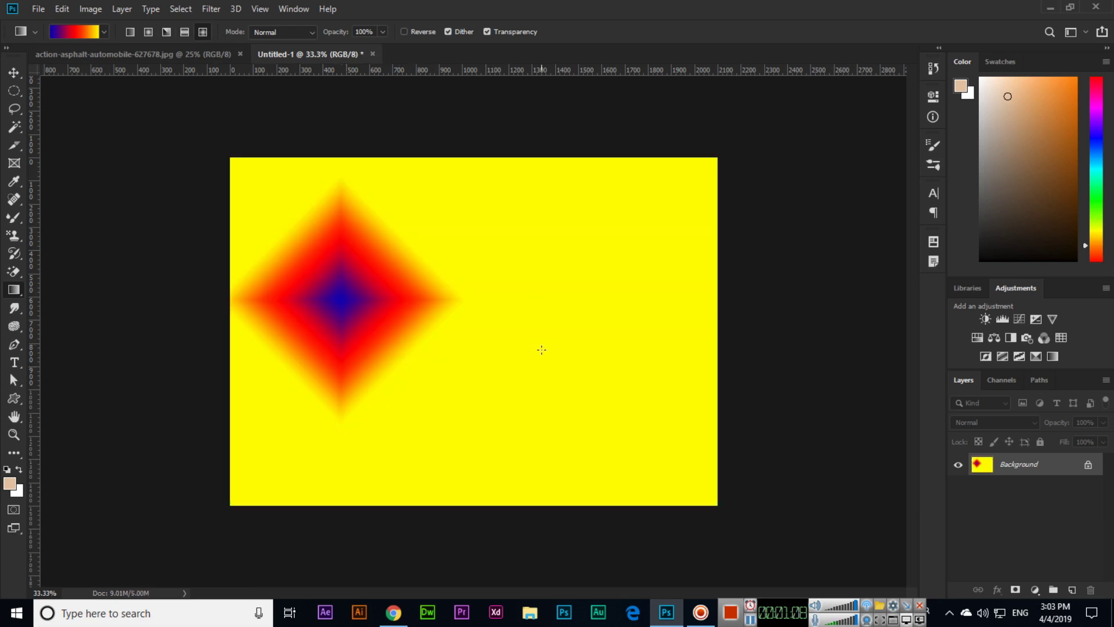
key("ctrl+z")
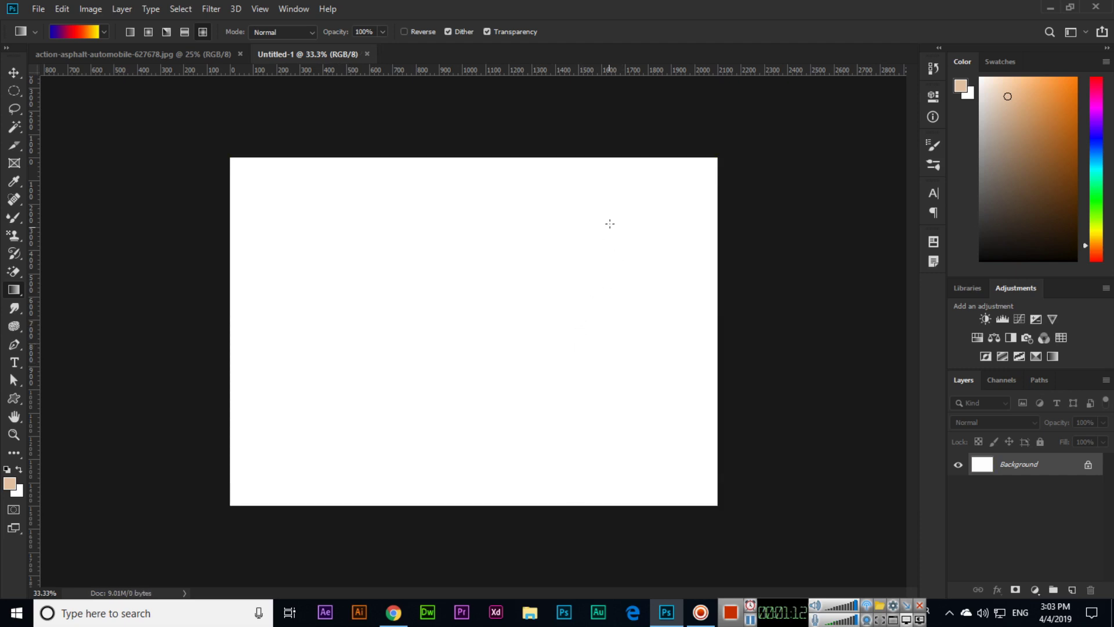
mouse_move(695, 185)
left_mouse_down()
mouse_move(460, 373)
mouse_move(258, 482)
left_mouse_up()
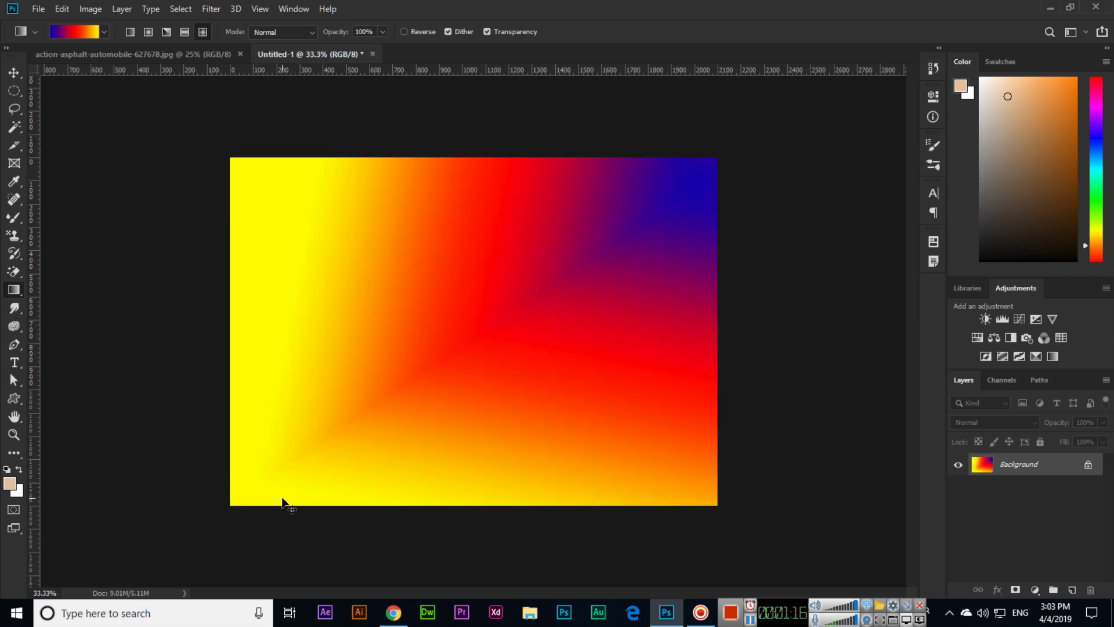
key("ctrl+z")
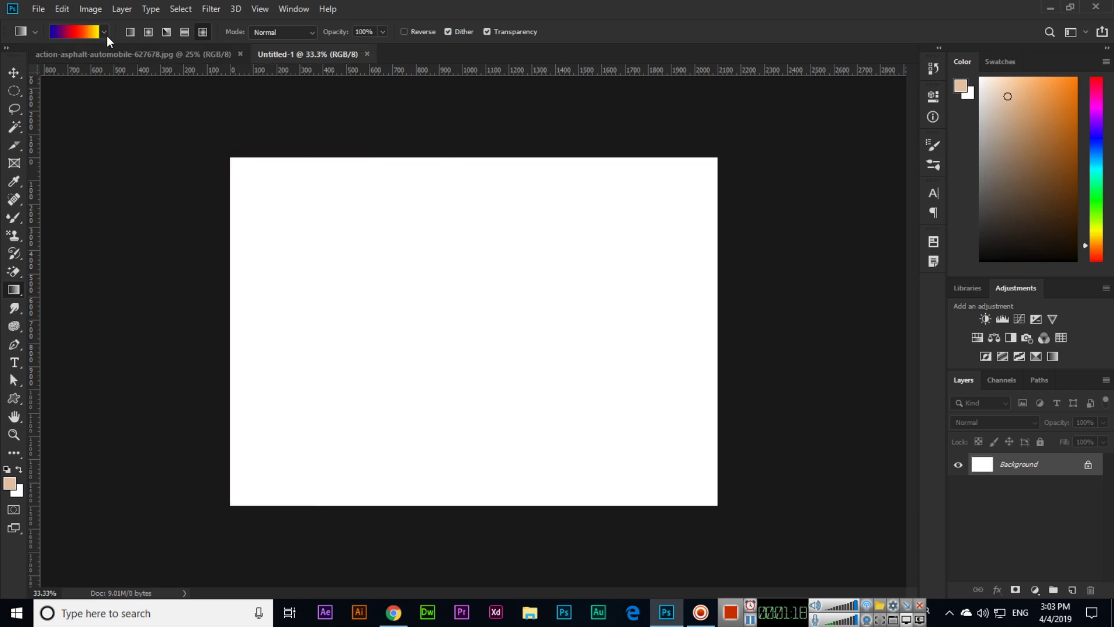
On the car photo, test a diamond gradient and undo it.
left_click(187, 56)
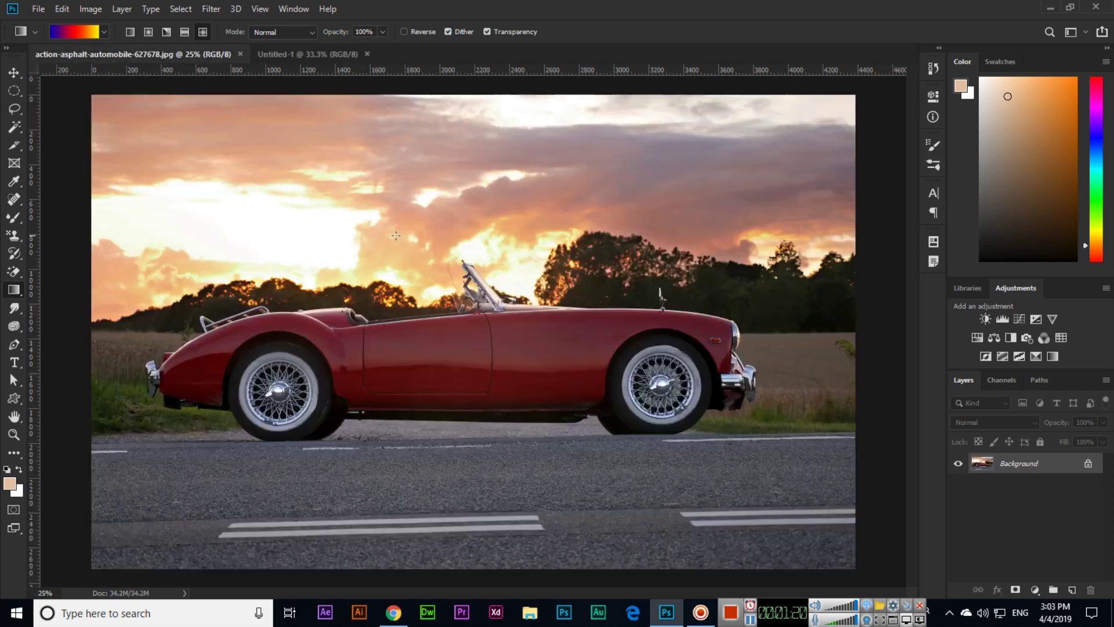
left_click_drag(435, 173, 436, 406)
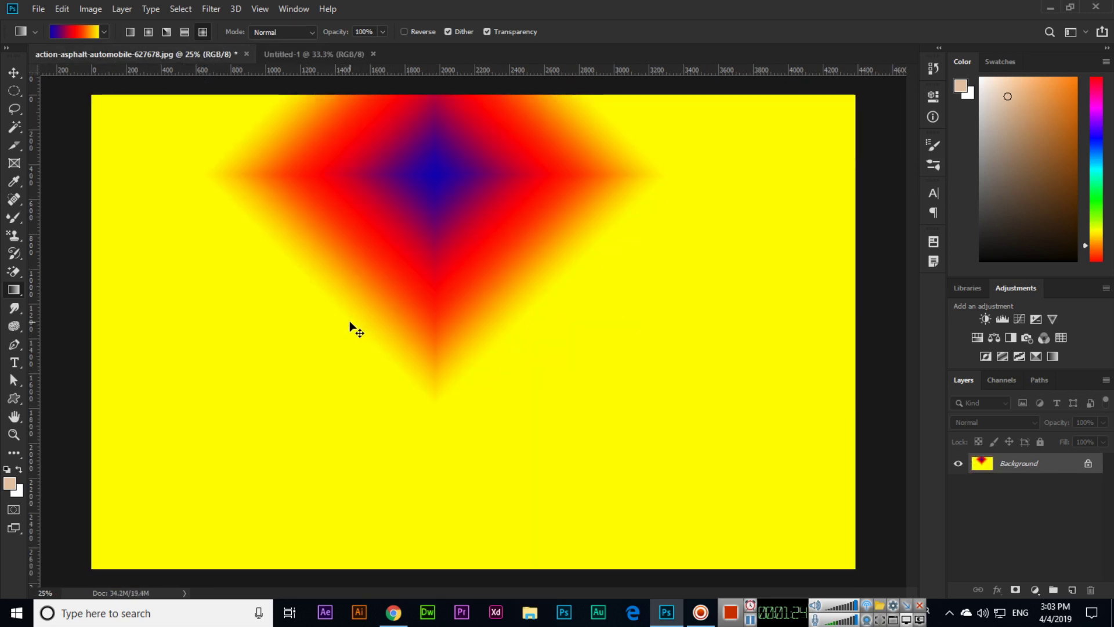
key("ctrl+z")
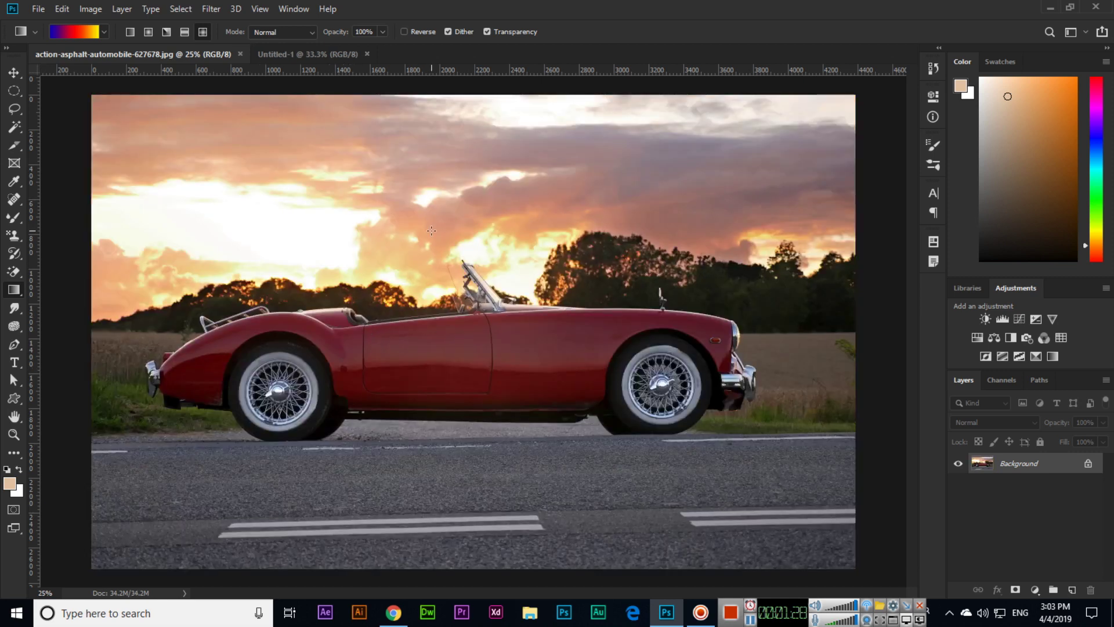
Set the gradient opacity to 50%.
double_click(371, 32)
type("50")
key("Return")
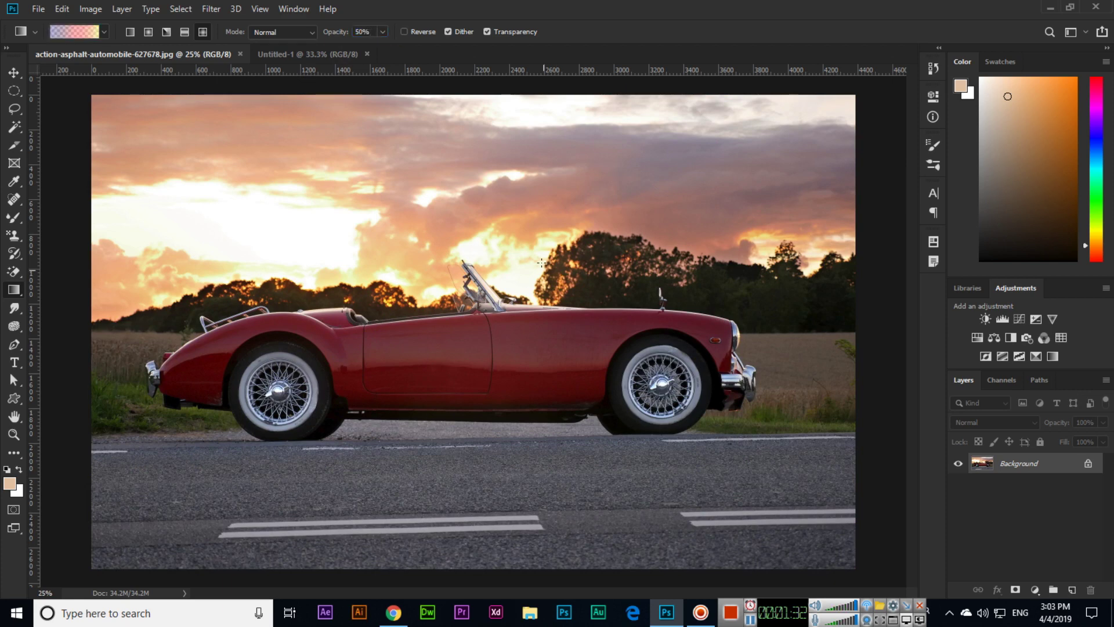
left_click_drag(486, 161, 487, 514)
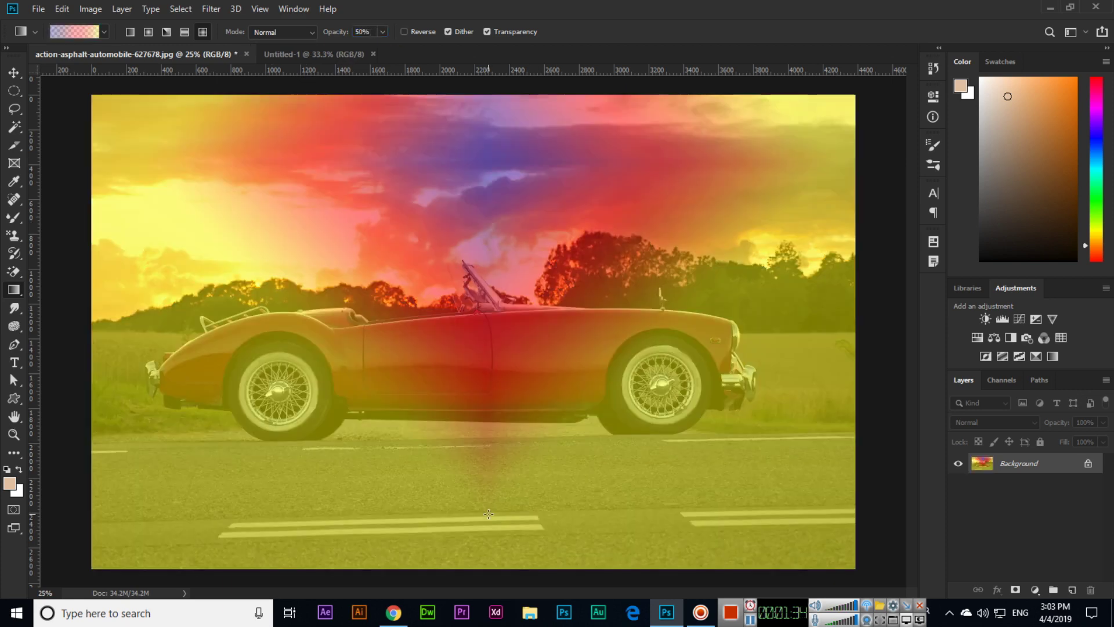
key("ctrl+z")
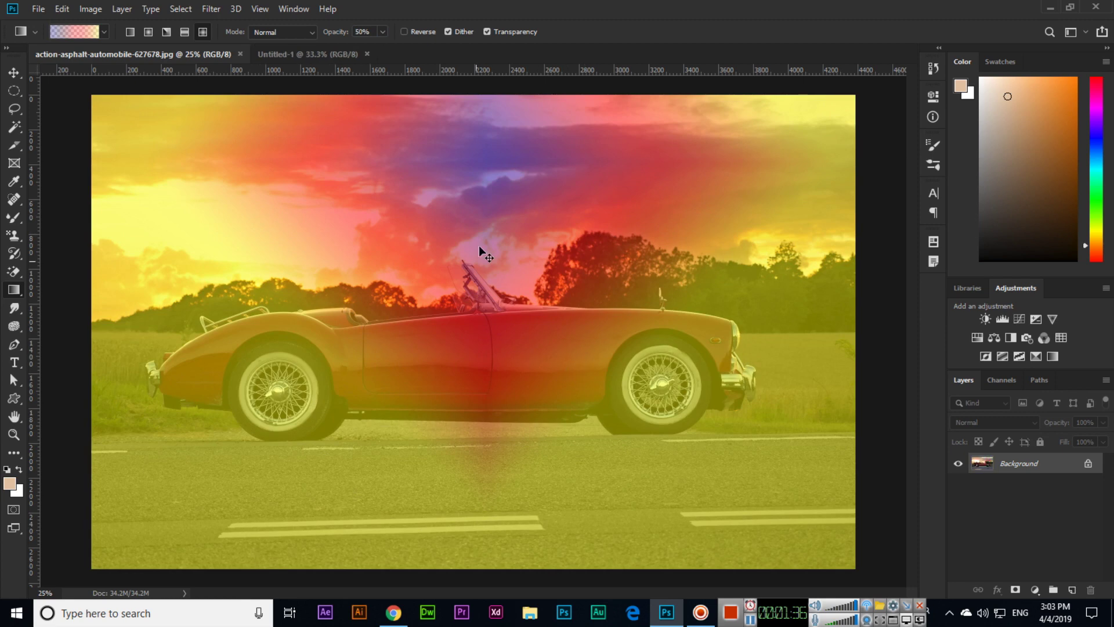
left_click_drag(463, 141, 465, 562)
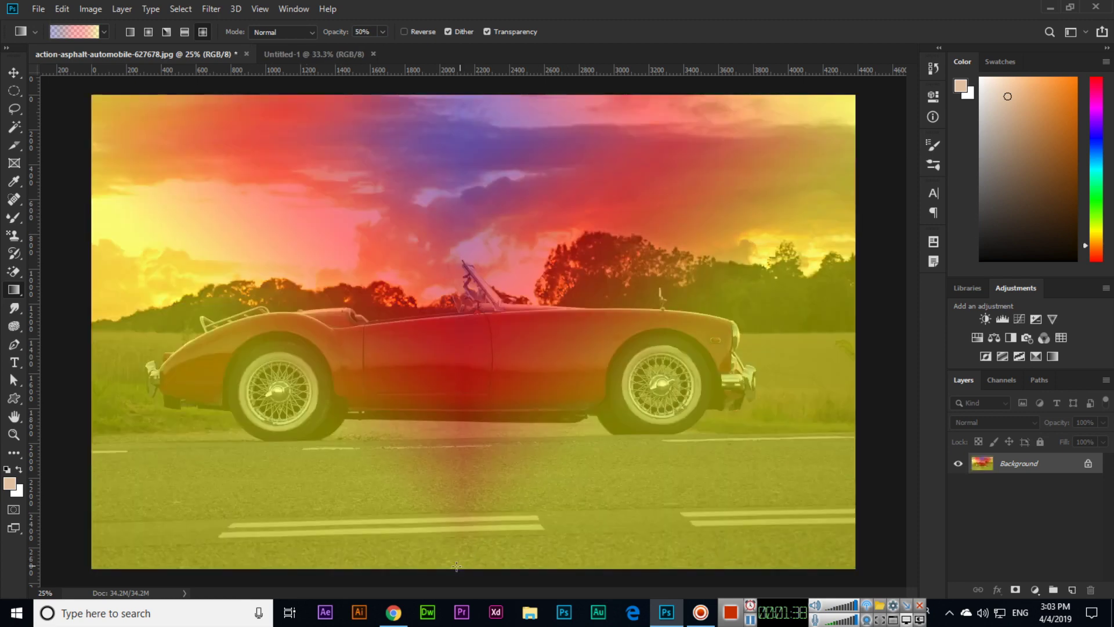
key("ctrl+z")
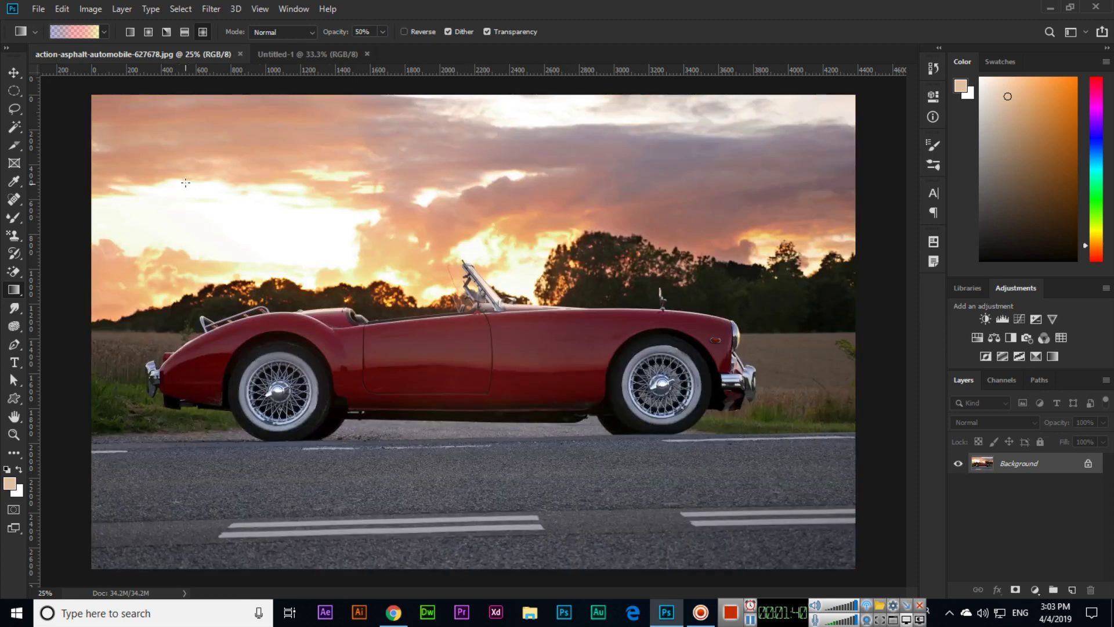
Append the Special Effects gradient set to the presets and pick one of its gradients.
left_click(101, 34)
left_click(180, 57)
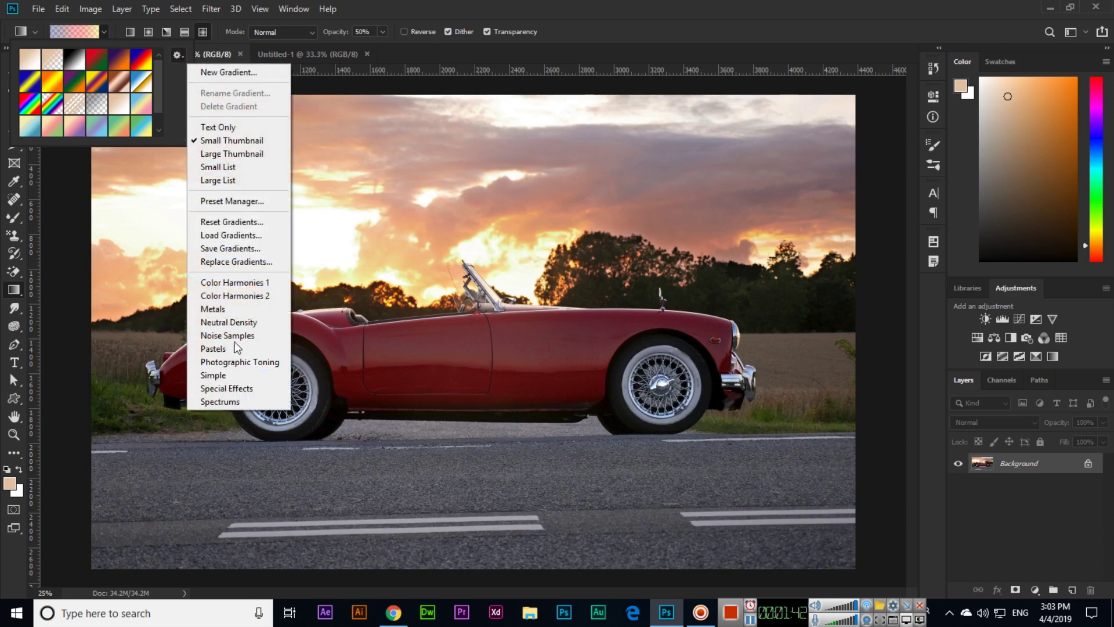
left_click(159, 108)
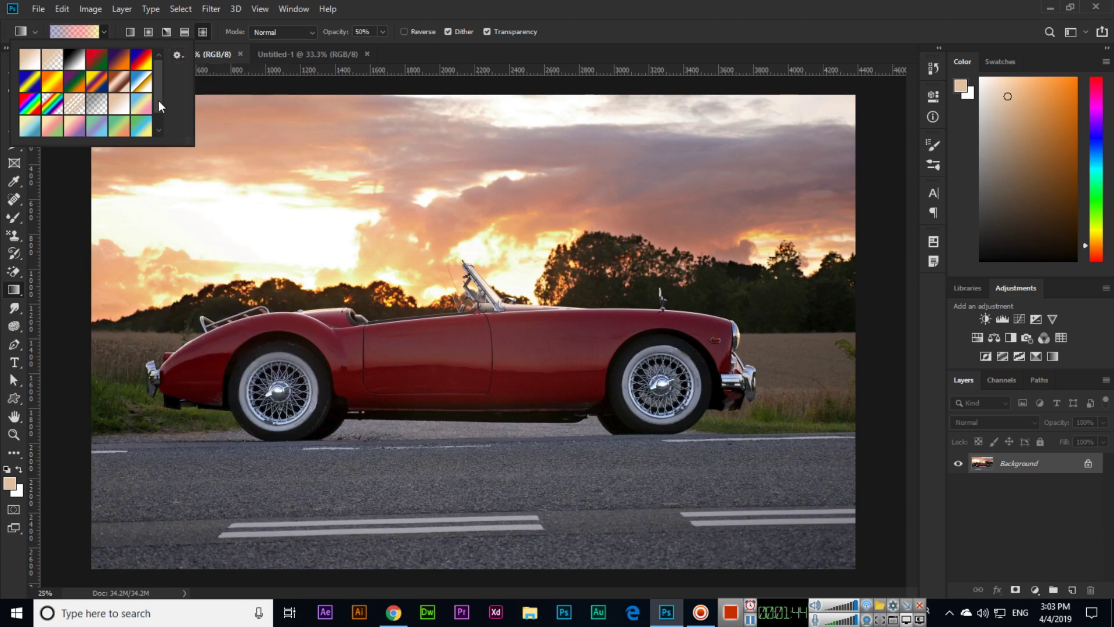
scroll(158, 100, "down", 1)
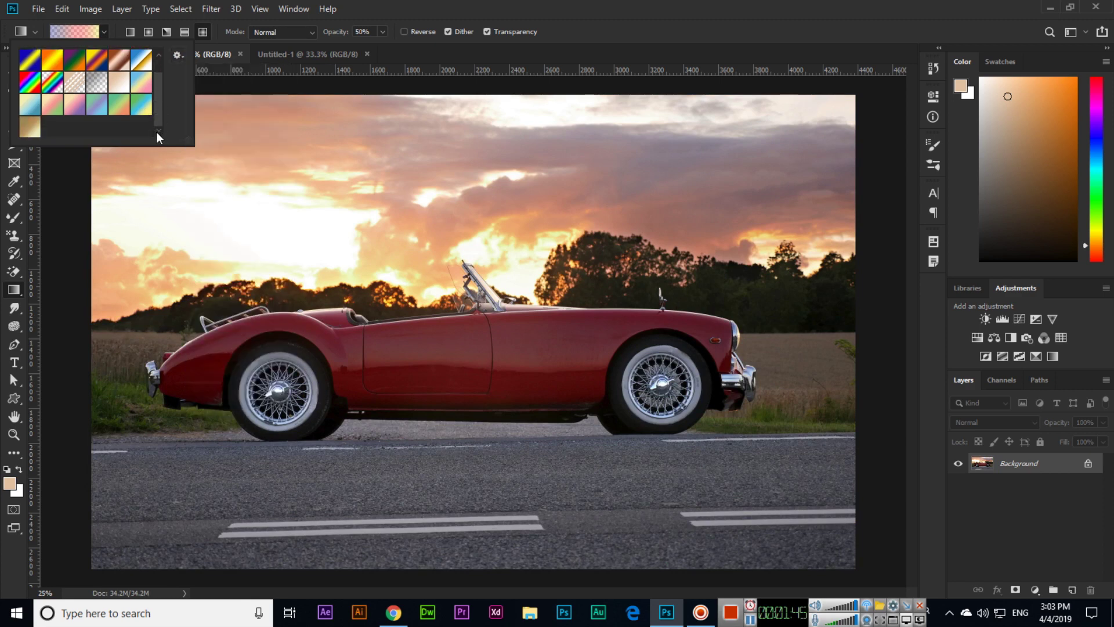
left_click(177, 56)
left_click(243, 386)
left_click(638, 236)
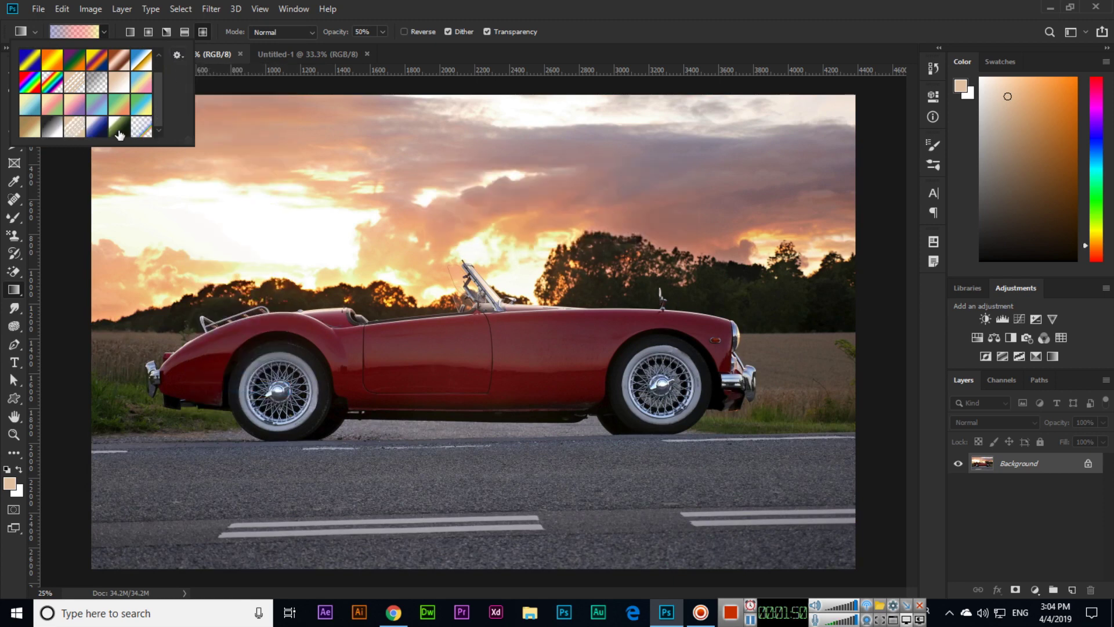
left_click(119, 133)
On Untitled-1, restore 100% opacity and draw a green diamond gradient from the top centre.
left_click(349, 54)
left_click_drag(484, 201, 476, 463)
key("ctrl+z")
key("0")
left_click_drag(473, 203, 472, 455)
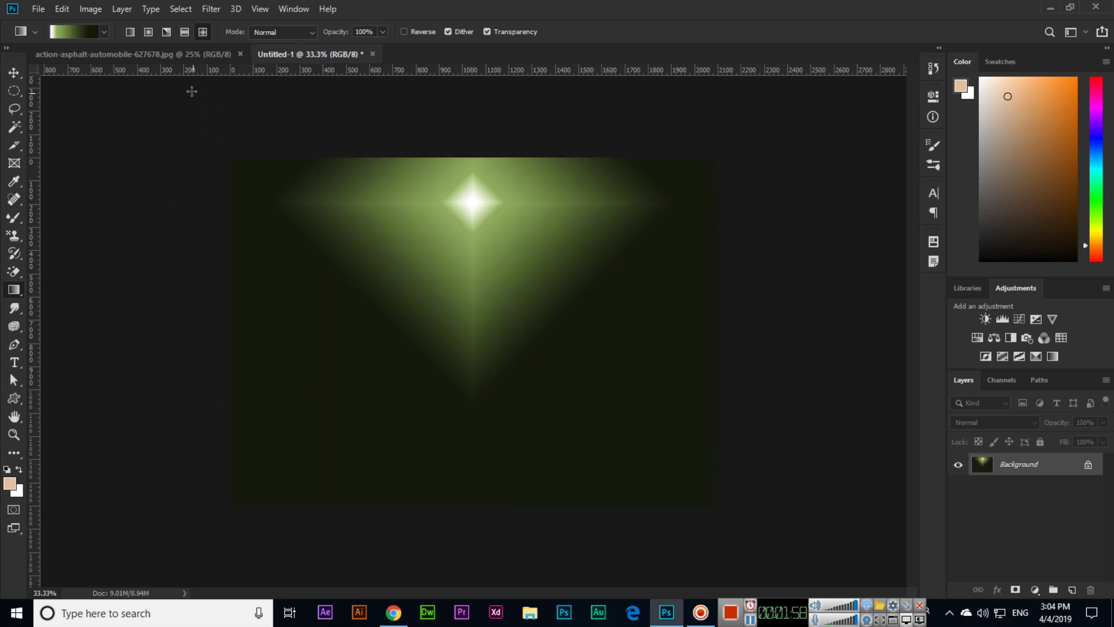
On the car photo, append the Simple gradient set and choose its yellow gradient.
left_click(177, 54)
left_click(105, 33)
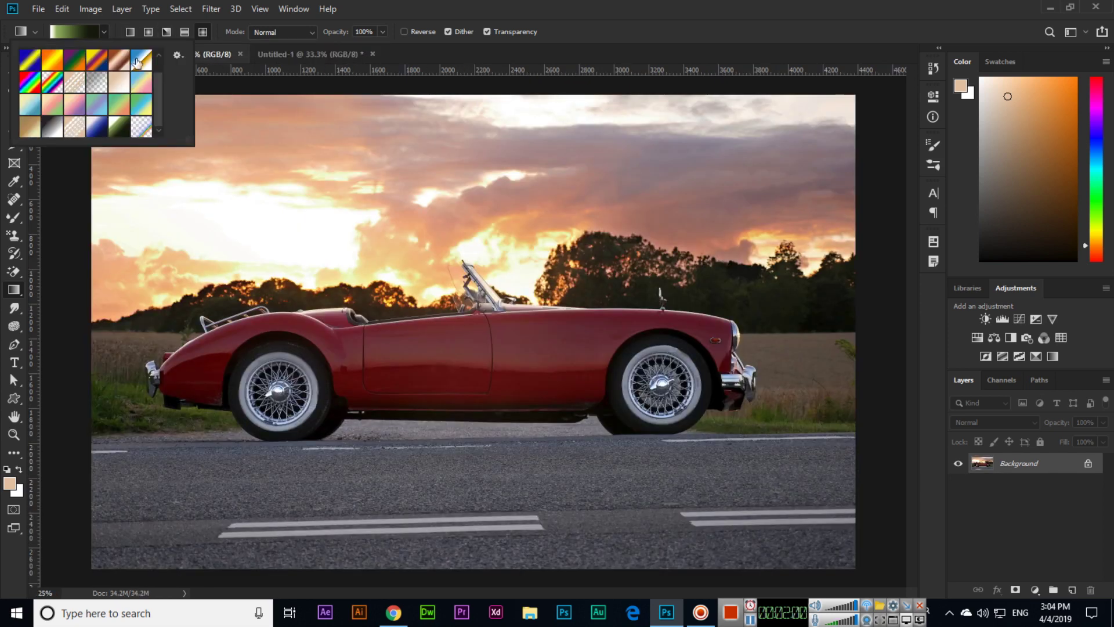
left_click(177, 56)
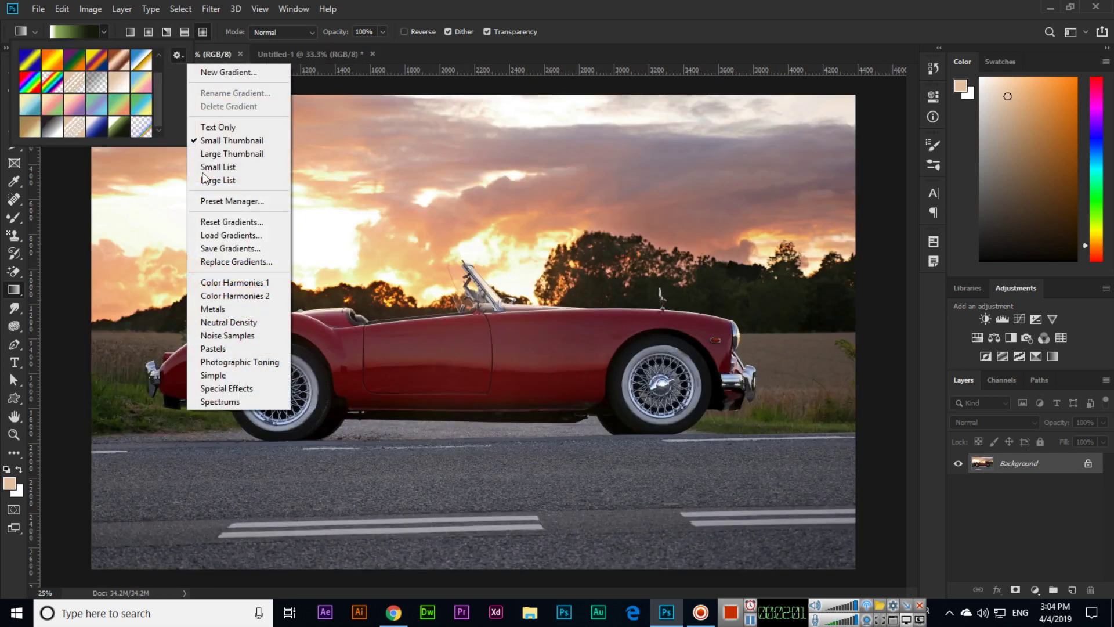
left_click(235, 375)
left_click(621, 229)
scroll(136, 130, "down", 2)
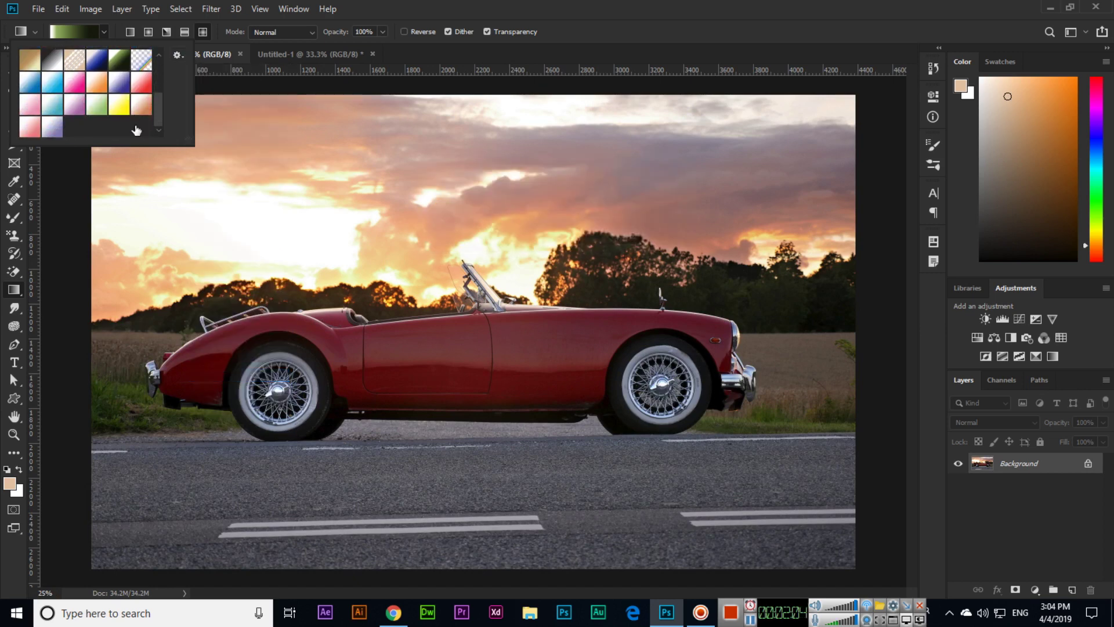
left_click(119, 115)
key("Return")
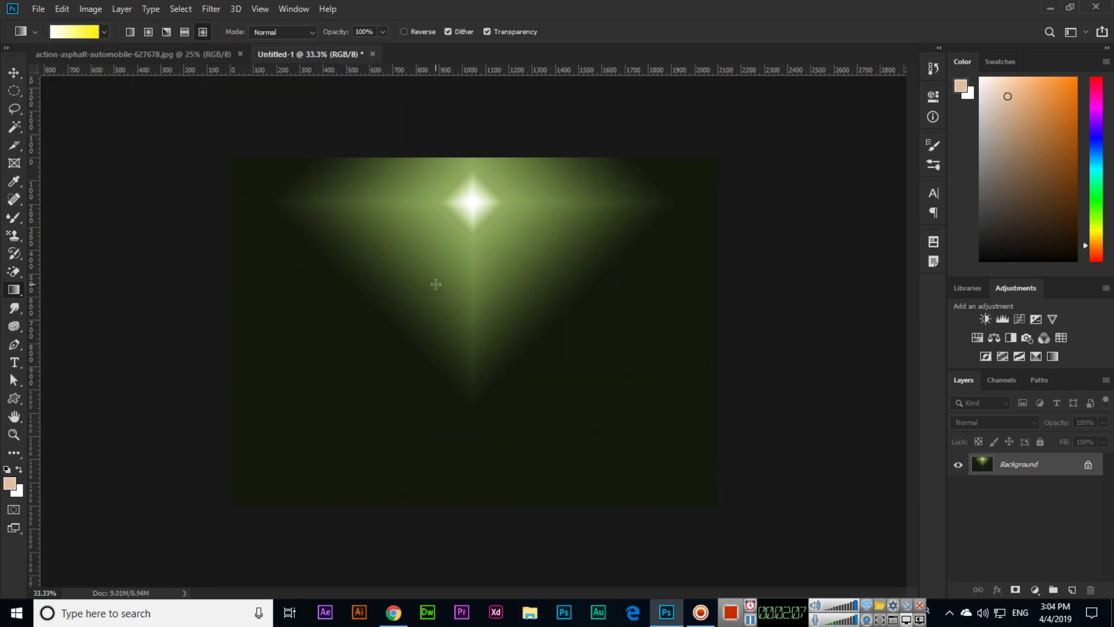
Clear earlier test fills and drag the yellow gradient diagonally from upper right to lower left.
left_click_drag(435, 286, 443, 406)
key("ctrl+z")
key("ctrl+z")
left_click_drag(390, 261, 393, 539)
key("ctrl+z")
left_click_drag(685, 197, 314, 478)
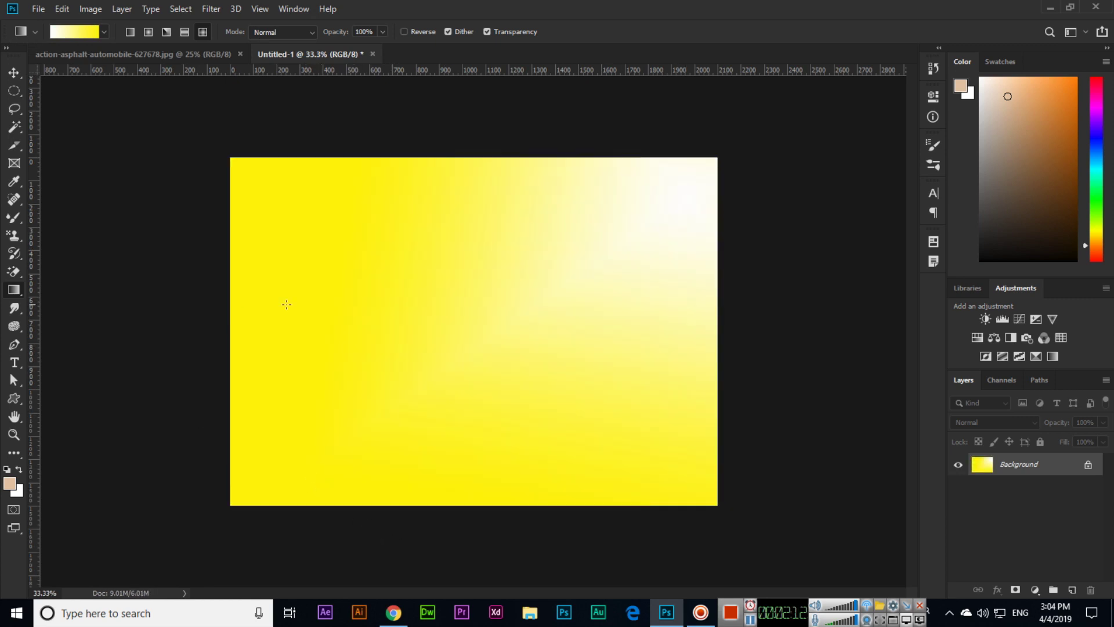
Save the yellow gradient as a new preset in the Gradient Editor and select it.
left_click(90, 32)
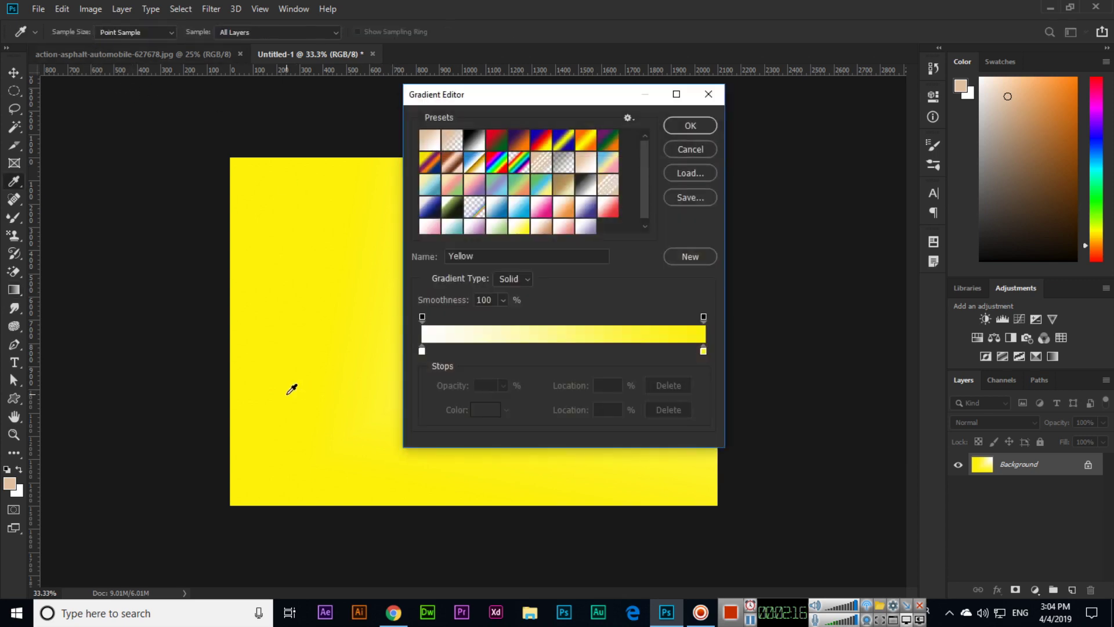
left_click(688, 259)
left_click(689, 126)
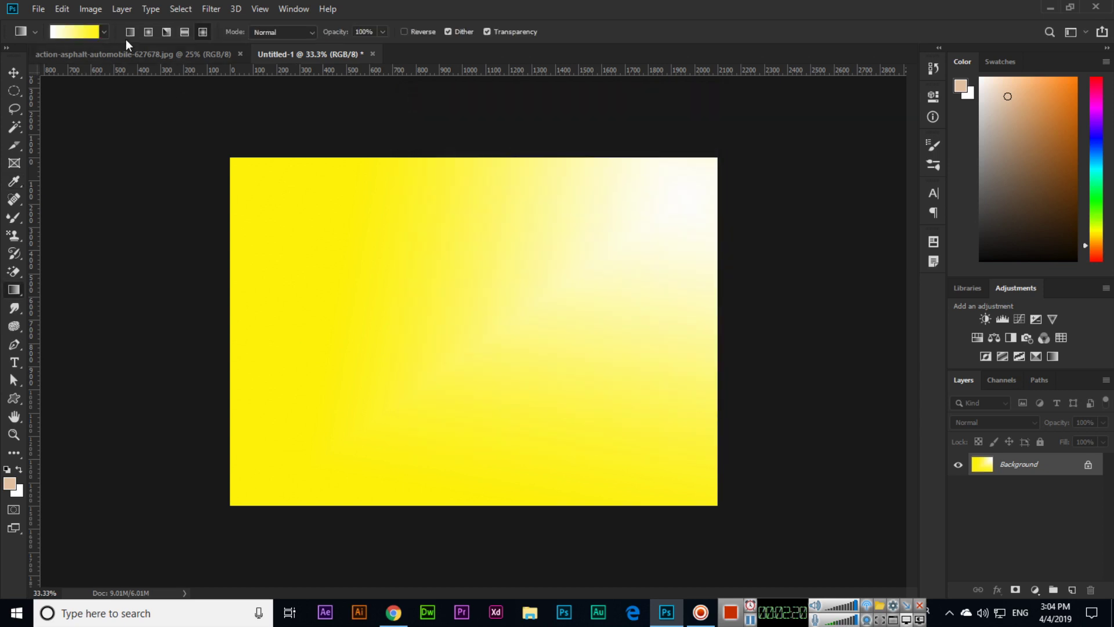
left_click(104, 32)
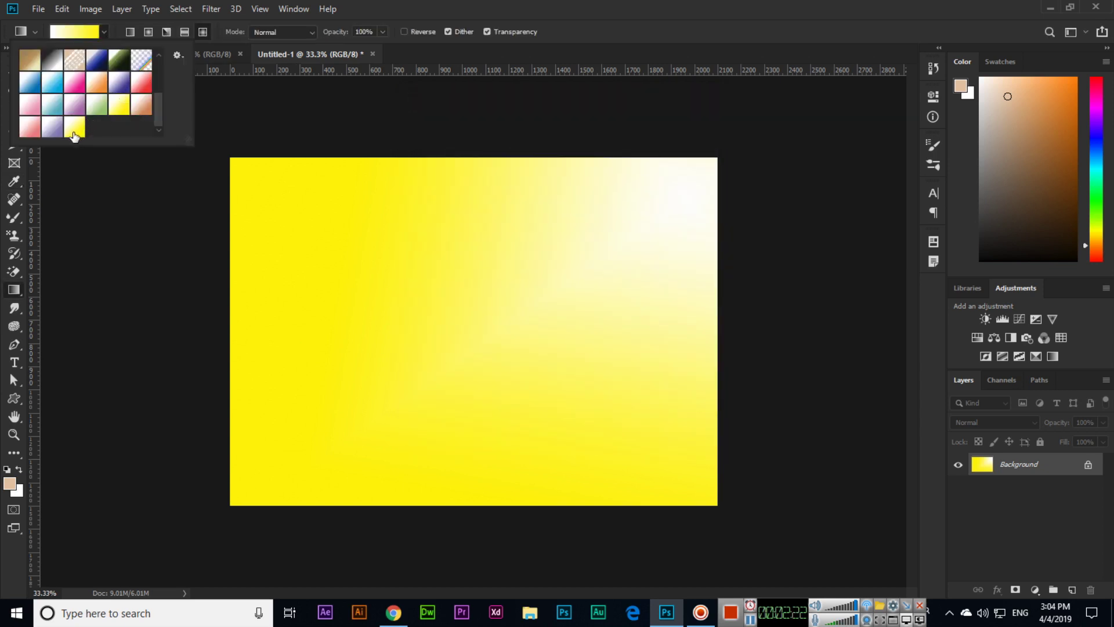
double_click(73, 133)
Recolour the gradient's right stop red and its left stop teal.
left_click(82, 36)
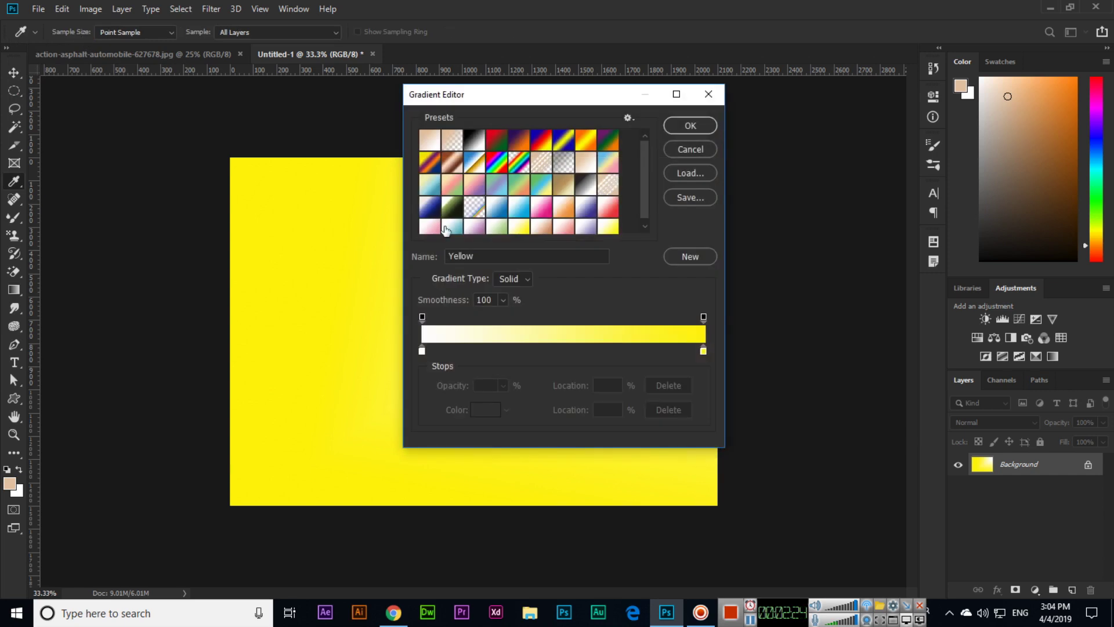
left_click(421, 350)
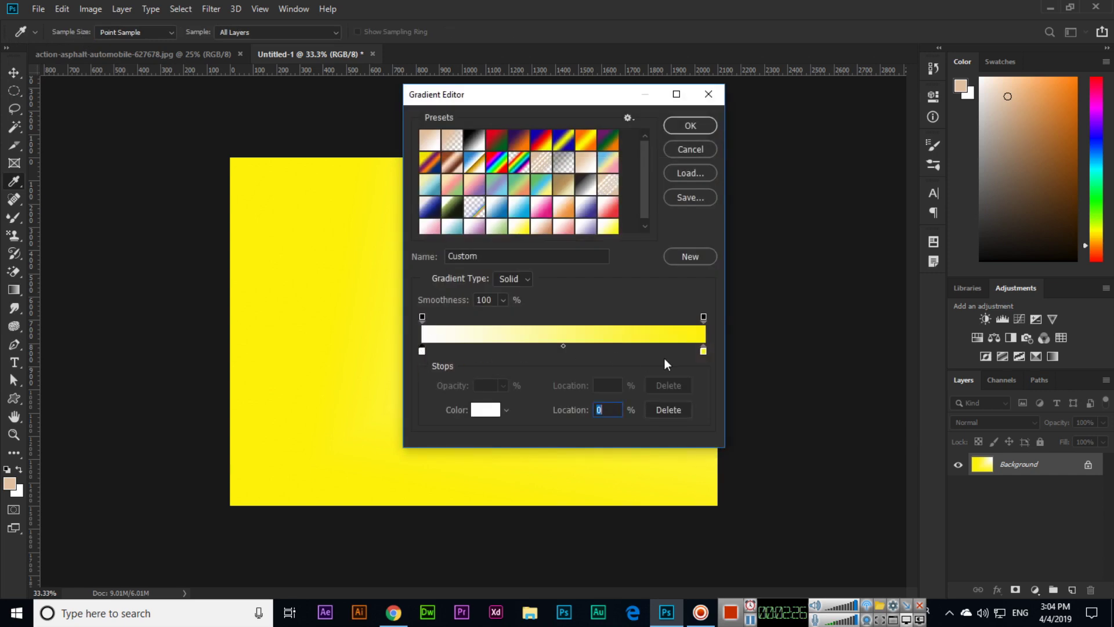
left_click(703, 351)
left_click(489, 413)
left_click_drag(648, 263, 645, 216)
key("Return")
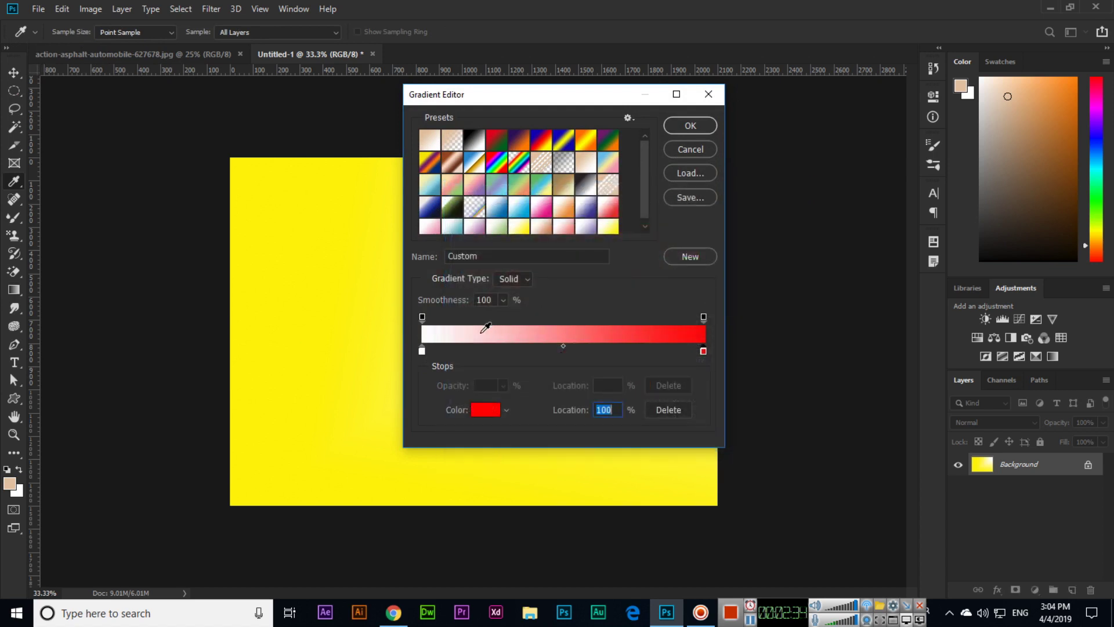
left_click(422, 351)
left_click(487, 408)
left_click_drag(645, 343, 645, 307)
key("Return")
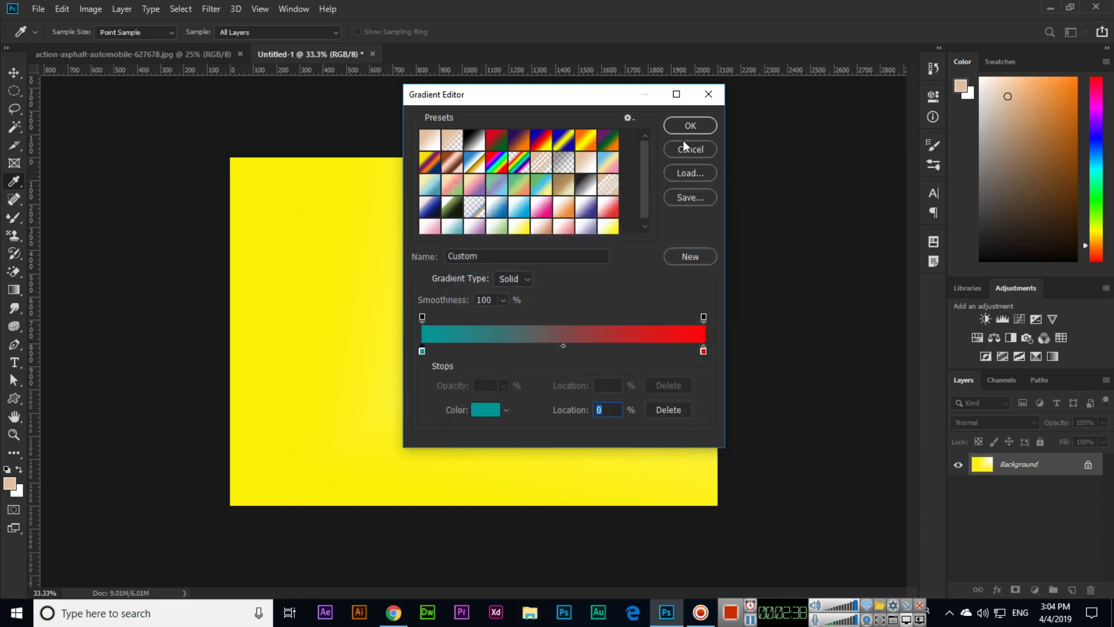
left_click(690, 125)
Test the teal-to-red gradient vertically and diagonally, then clear the canvas back to white.
key("ctrl+z")
left_click_drag(458, 220, 458, 490)
key("ctrl+z")
left_click_drag(642, 179, 279, 493)
key("ctrl+z")
Add a bright yellow colour stop at 48% to the teal-to-red gradient.
left_click(78, 33)
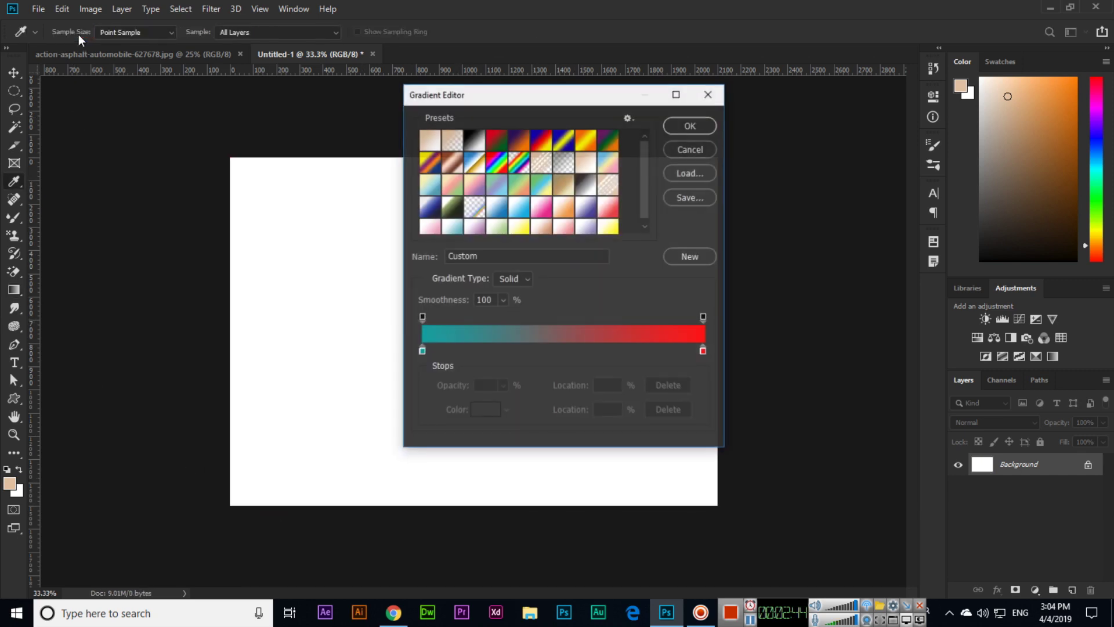
left_click(558, 353)
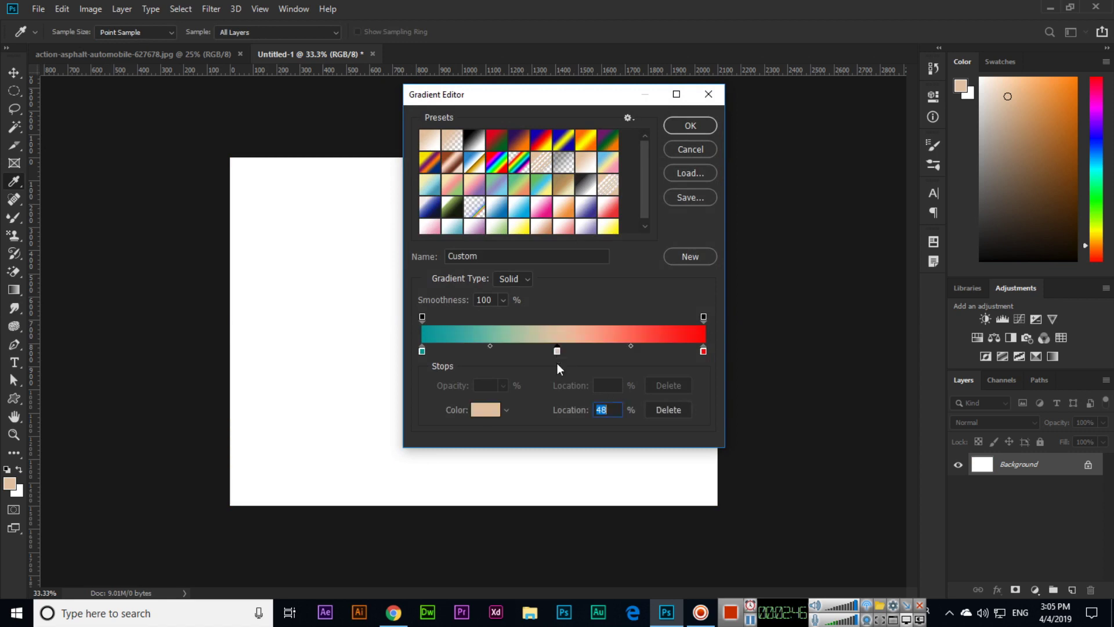
left_click(486, 409)
left_click(628, 257)
left_click_drag(628, 257, 629, 221)
key("Return")
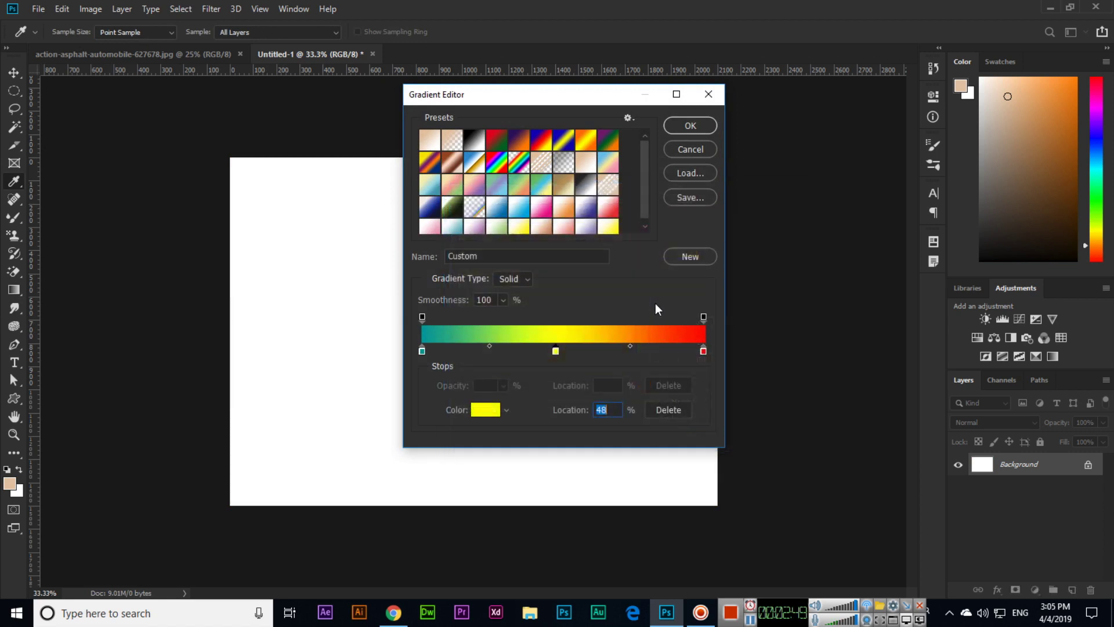
left_click(689, 125)
Fill the canvas diagonally with the teal-yellow-red gradient from upper right to lower left.
left_click_drag(480, 241, 480, 417)
key("ctrl+z")
left_click_drag(676, 174, 244, 530)
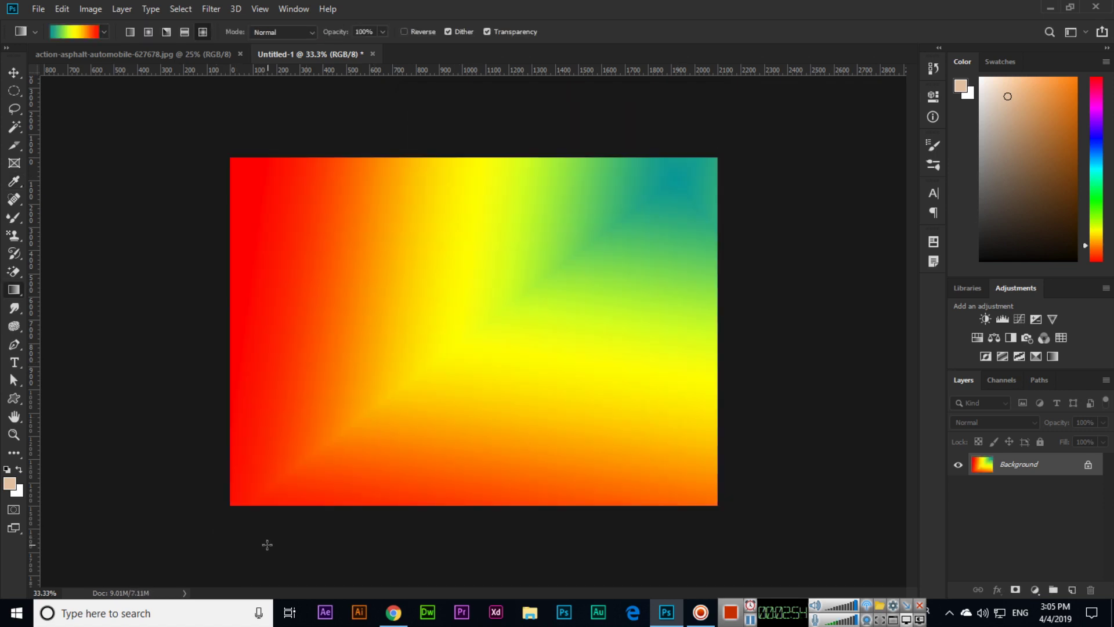
Clear the canvas and add a bright green colour stop at 20% to the gradient.
key("ctrl+z")
left_click(76, 33)
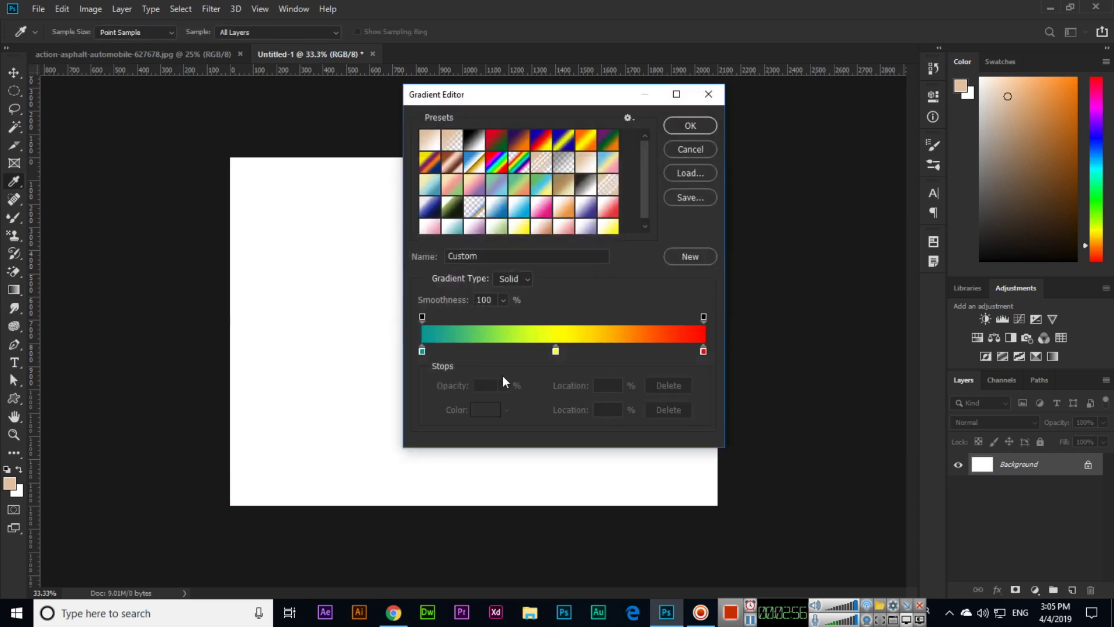
left_click(479, 350)
left_click(486, 409)
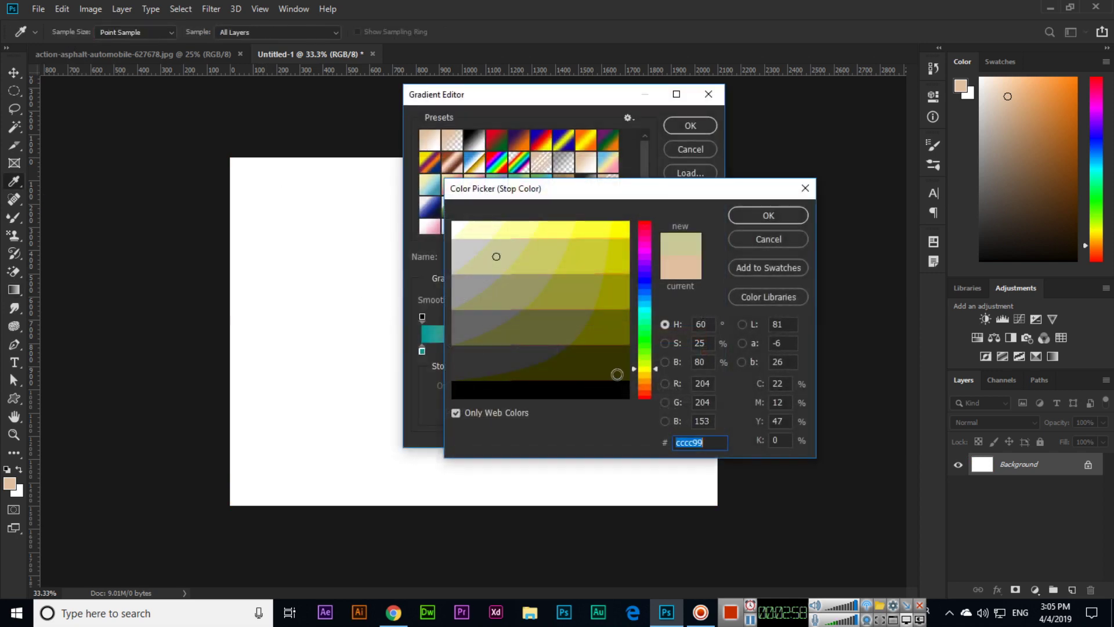
left_click_drag(651, 317, 650, 346)
left_click(624, 245)
key("Return")
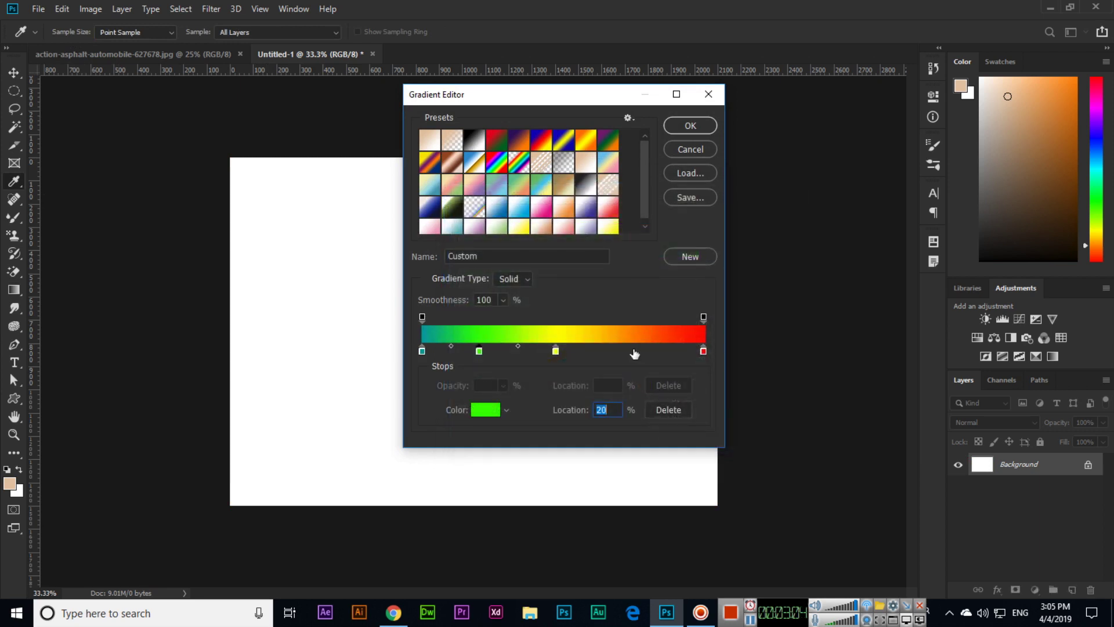
Add a white (ffffff) stop at 75% and fill the canvas diagonally with the five-stop gradient.
left_click(633, 351)
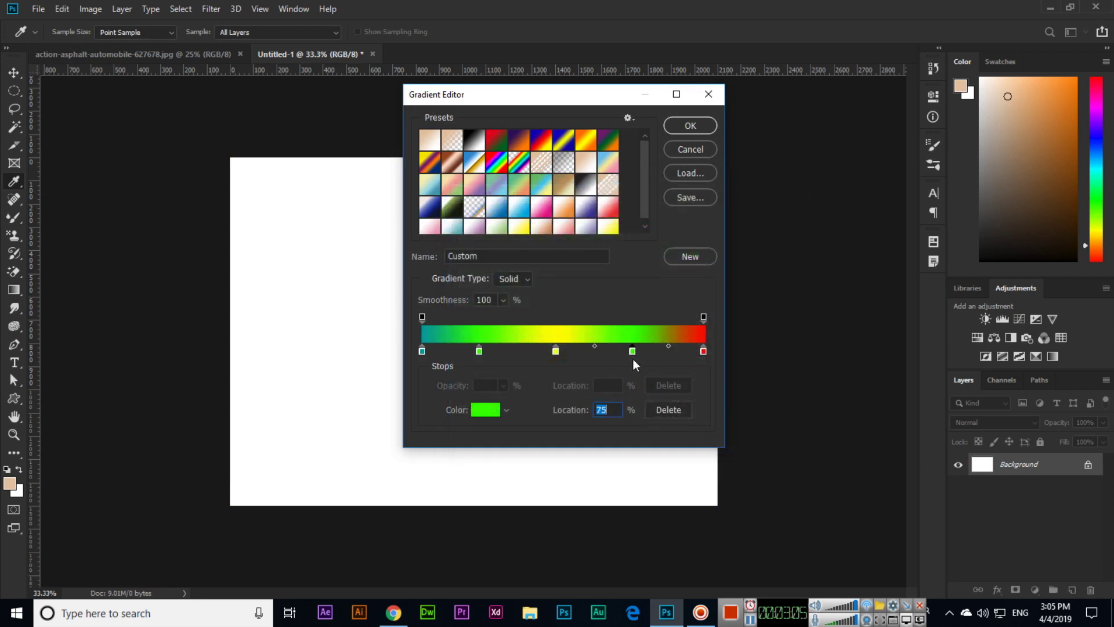
left_click(489, 409)
type("ffffff")
key("Return")
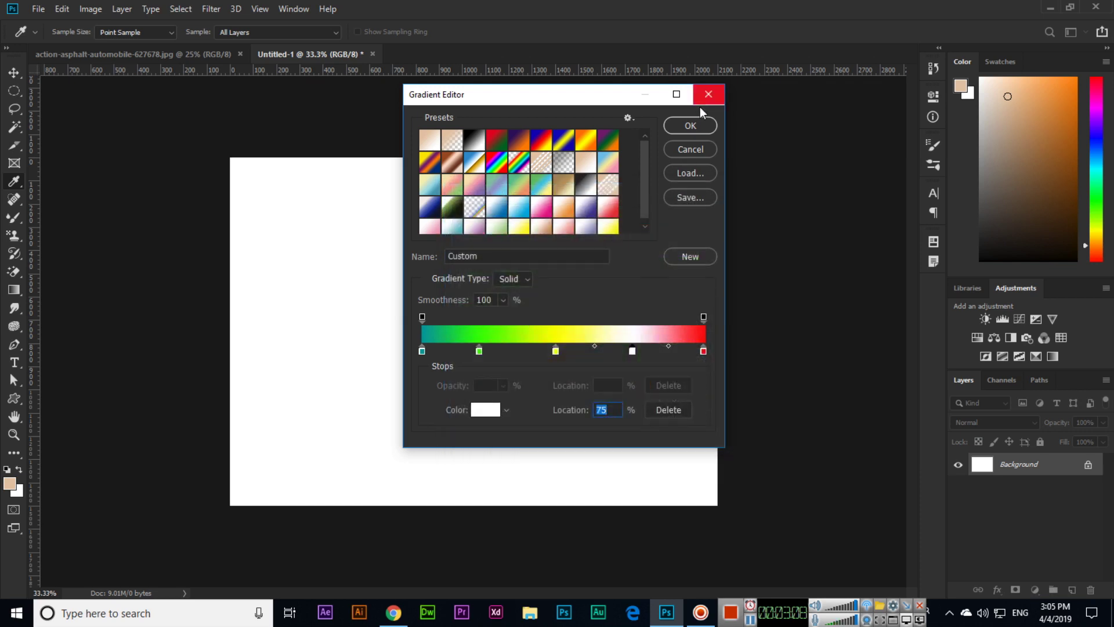
left_click(690, 126)
left_click_drag(671, 208, 257, 480)
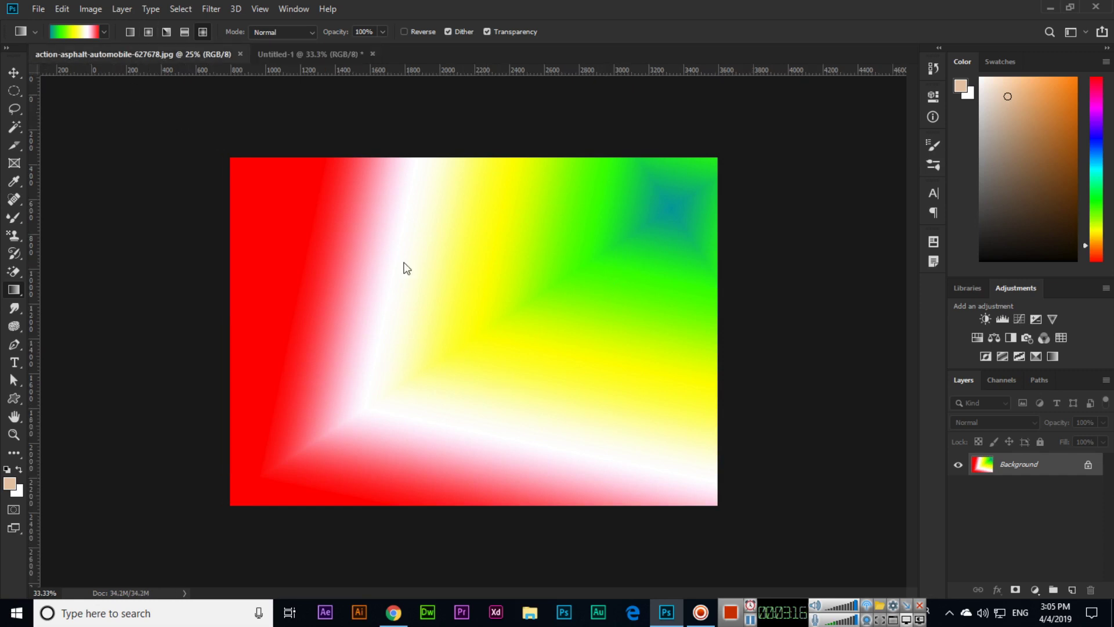
On the car photo, set opacity to 25% and overlay the gradient from sky to road.
key("ctrl+Tab")
left_click(360, 33)
type("25")
left_click_drag(481, 181, 505, 571)
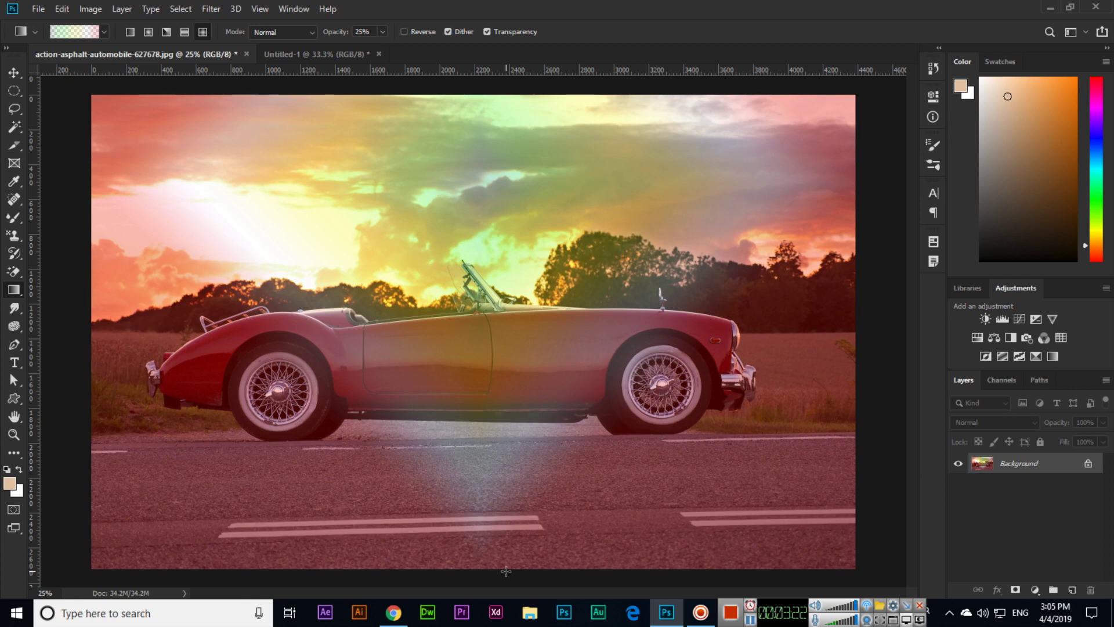